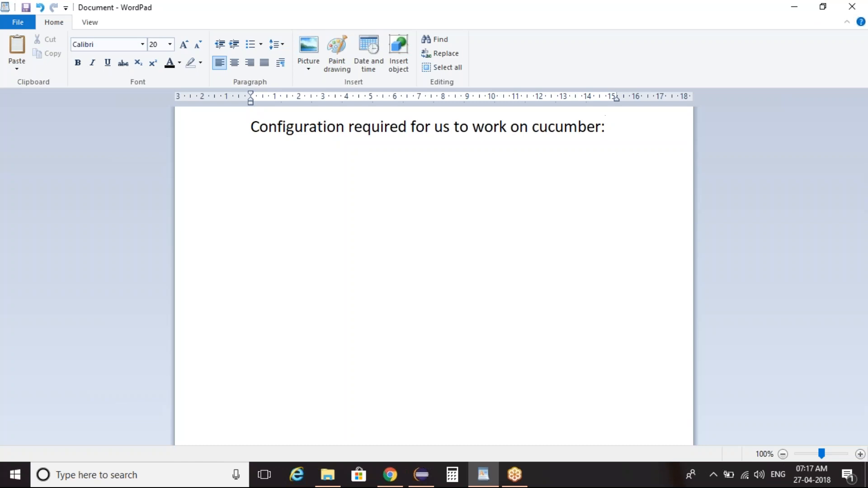
Step: Start a bulleted list below the heading with the item "jdk 1.8 version we need to download and install that"
click(251, 50)
click(251, 50)
click(251, 50)
click(251, 50)
text(jdk)
click(250, 45)
text(1.8)
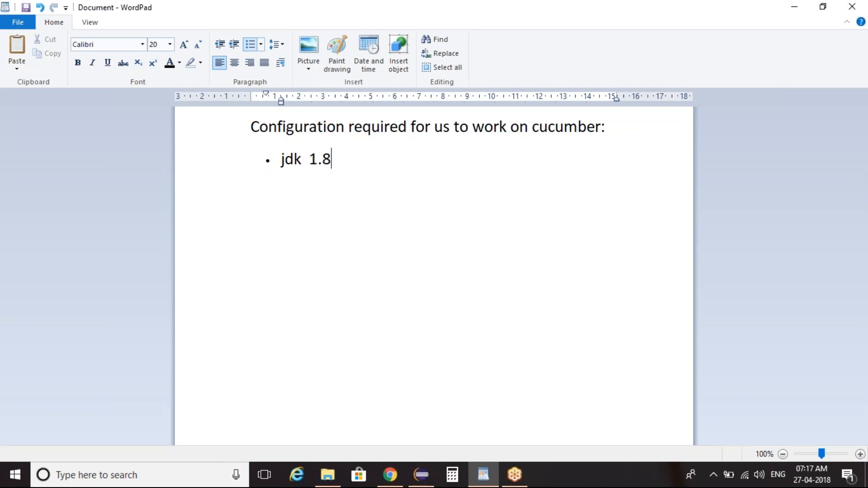
text( version we n)
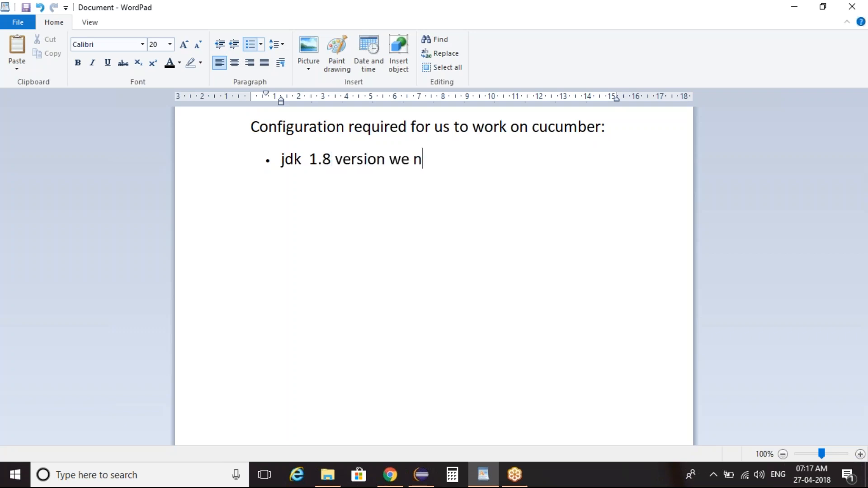
text(eed to downl)
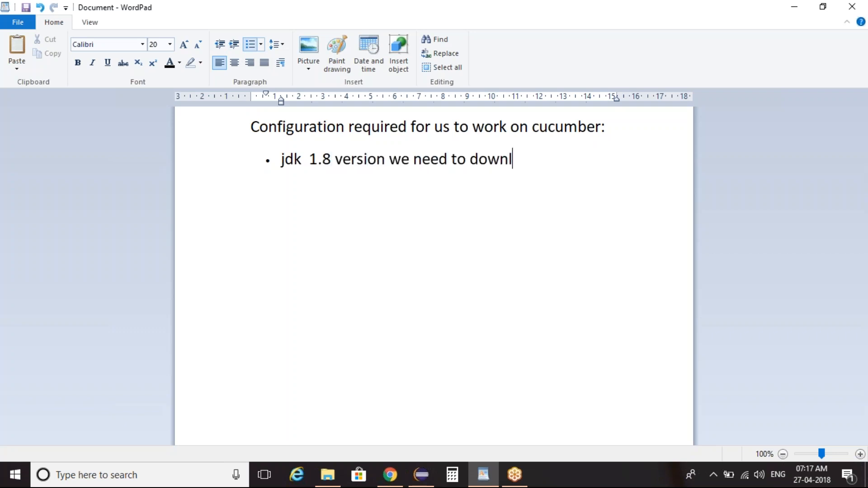
text(oad and install that)
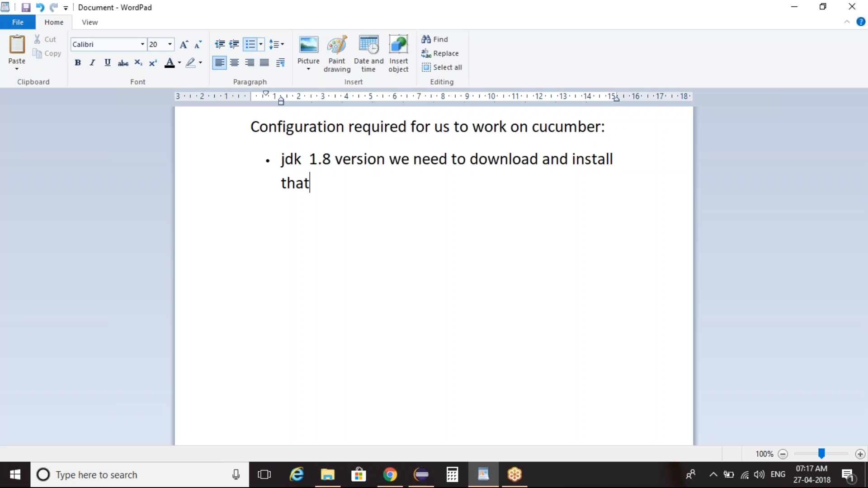
Step: Switch to Chrome and search Google for "jdk free download"
click(436, 45)
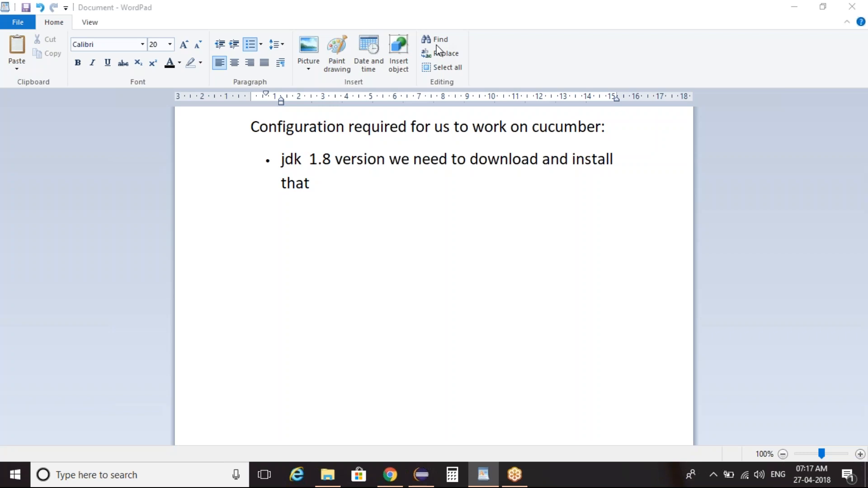
key(alt+Tab)
click(348, 252)
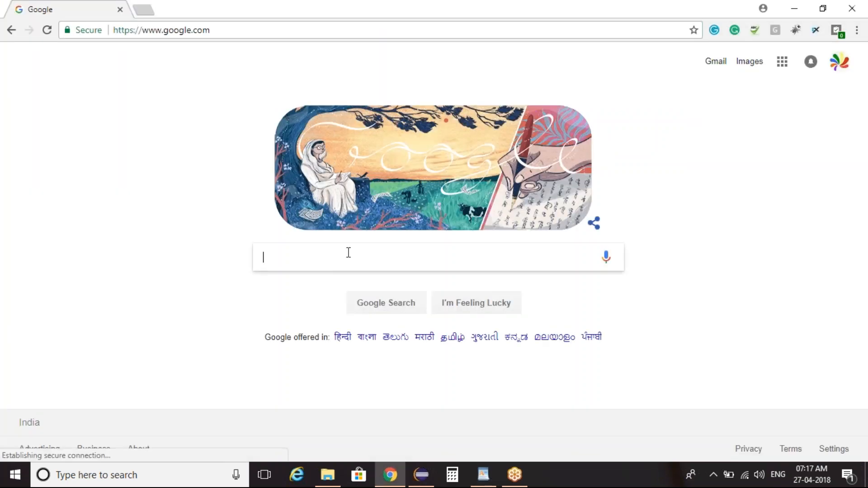
text(jdk)
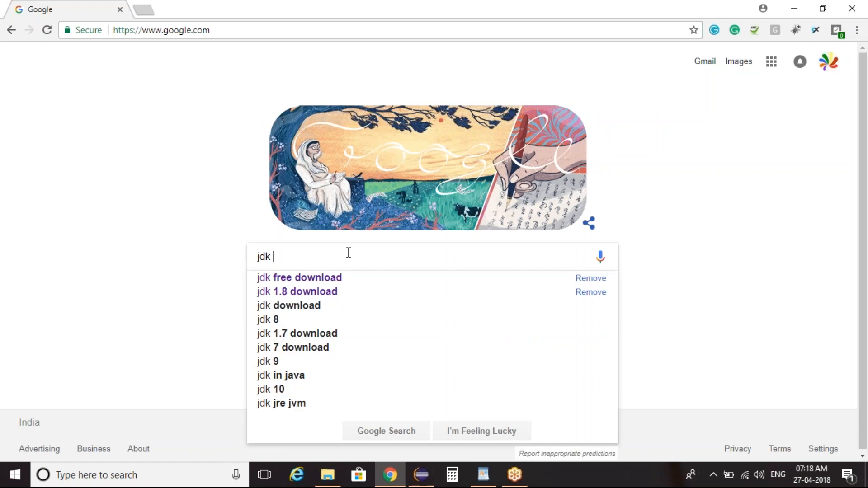
key(Down)
key(Return)
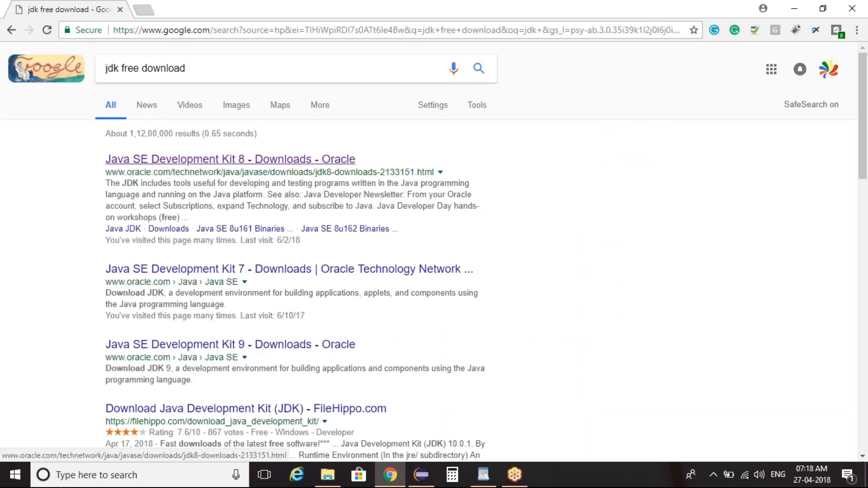
Step: Open Oracle's Java SE Development Kit 8 downloads page and examine the Windows x86 and x64 files for 8u171
click(334, 161)
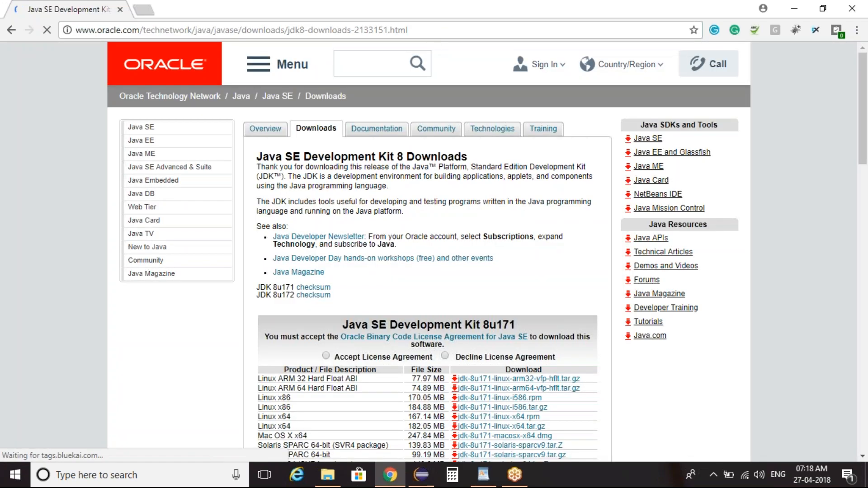
scroll(866, 120, down, 4)
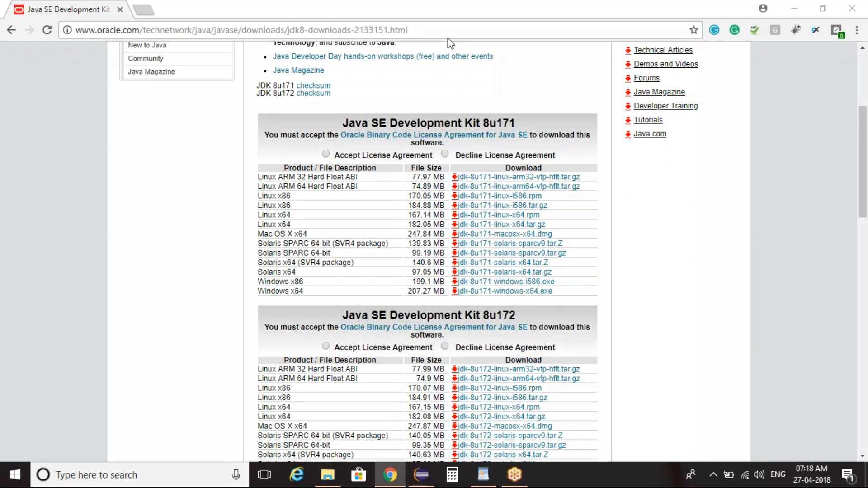
mouse_move(240, 286)
mouse_down()
mouse_move(574, 294)
mouse_move(422, 313)
mouse_up()
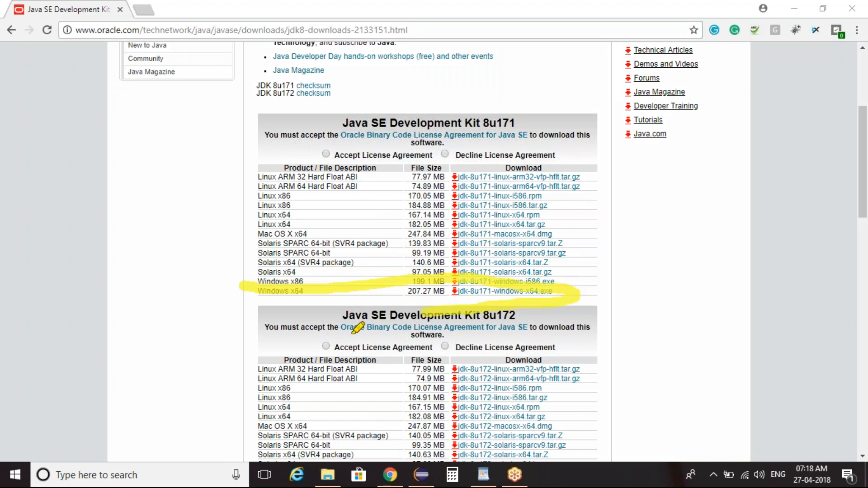
drag(357, 328, 245, 281)
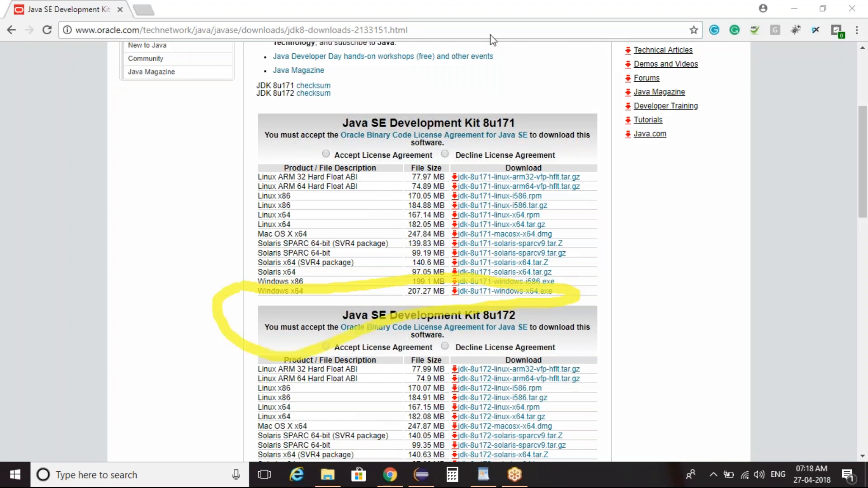
click(506, 90)
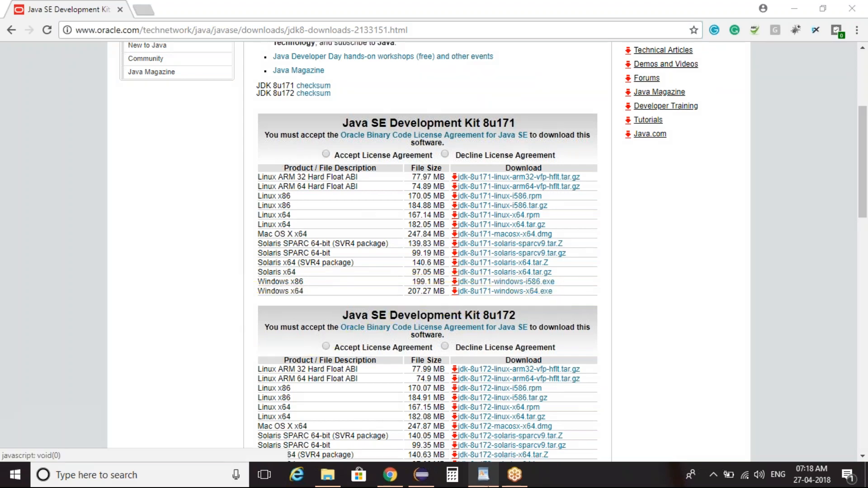
Step: Switch back to WordPad and add the bullet "eclipse editor : oxygen" below the jdk item
click(484, 474)
key(Return)
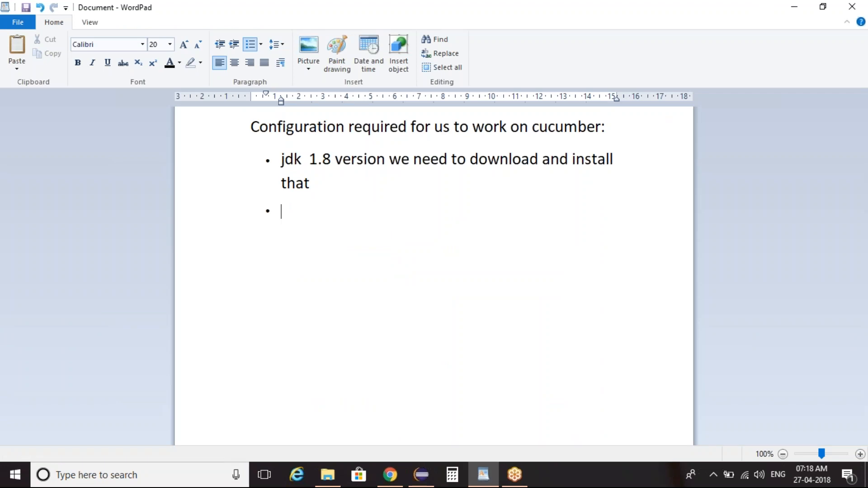
text(eclipse editor )
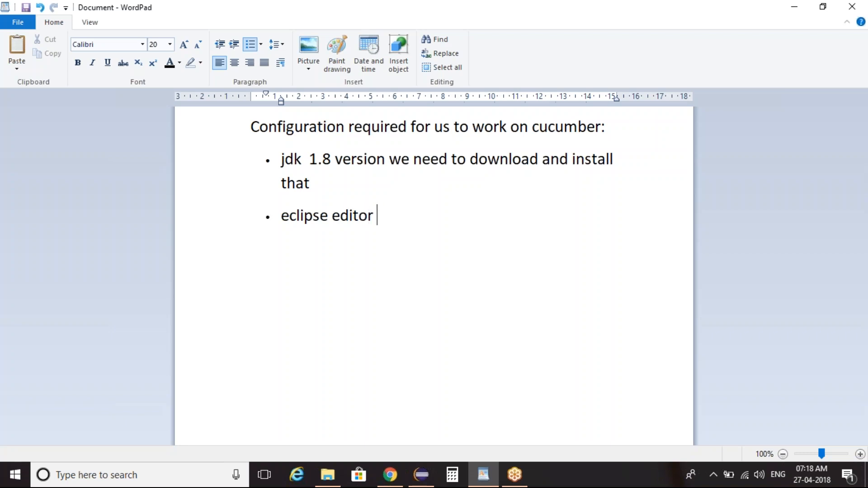
text(: oxygen)
Step: In Chrome, search Google for "eclipse editor free download" and view the Eclipse Oxygen download on the Eclipse Foundation page
click(390, 474)
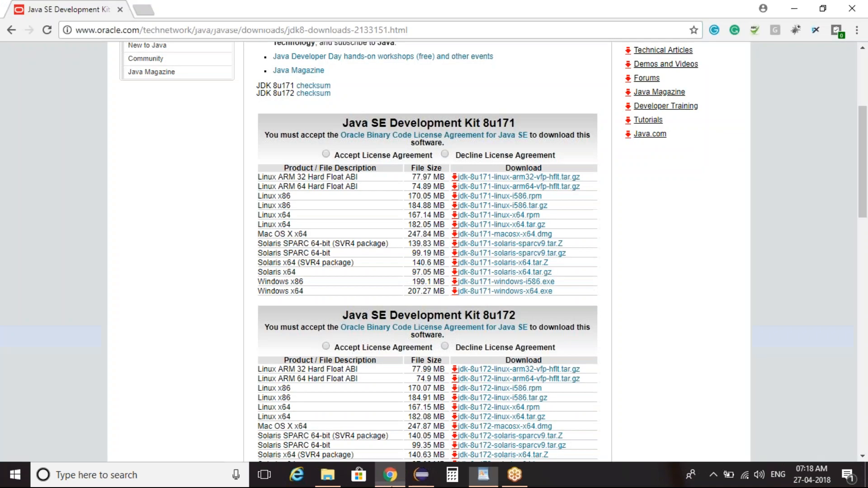
click(11, 30)
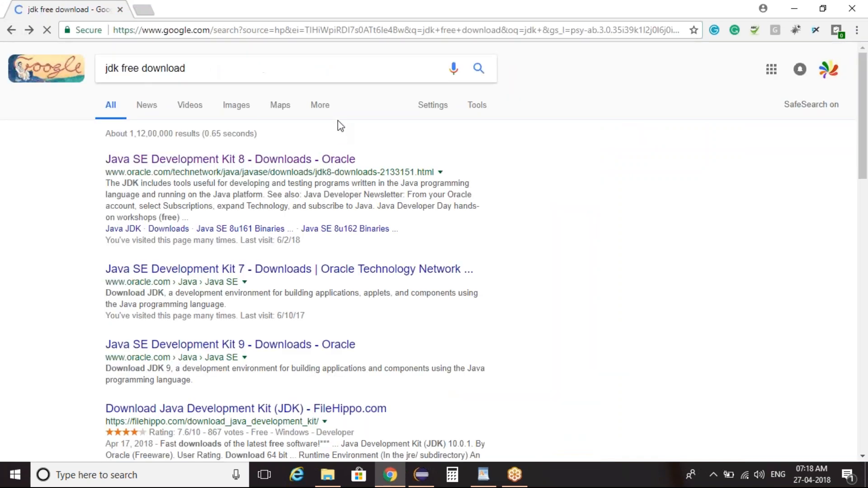
click(249, 77)
key(ctrl+a)
text(eclips)
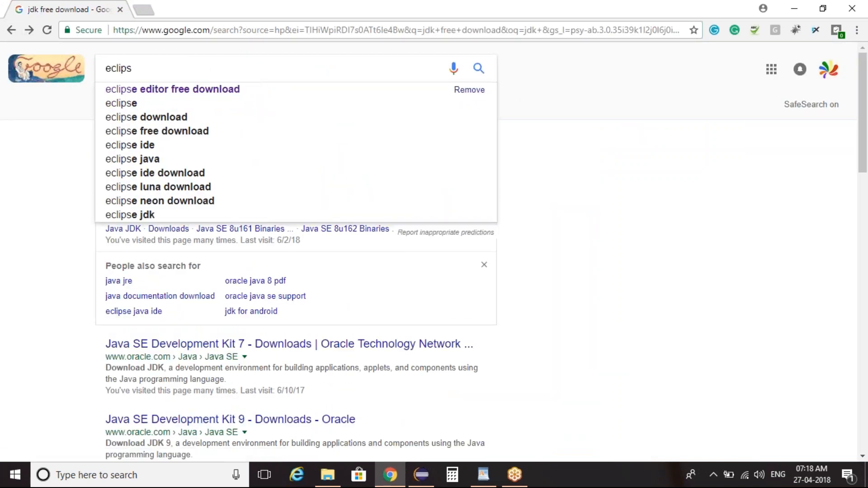
click(246, 89)
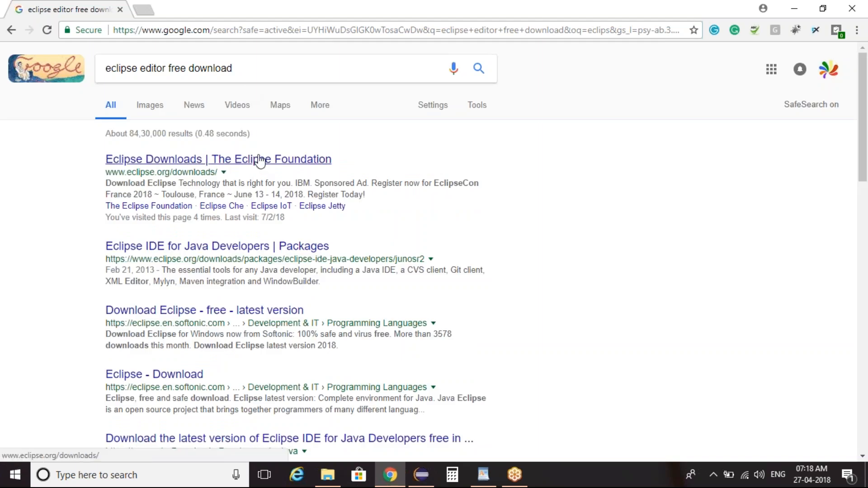
click(226, 161)
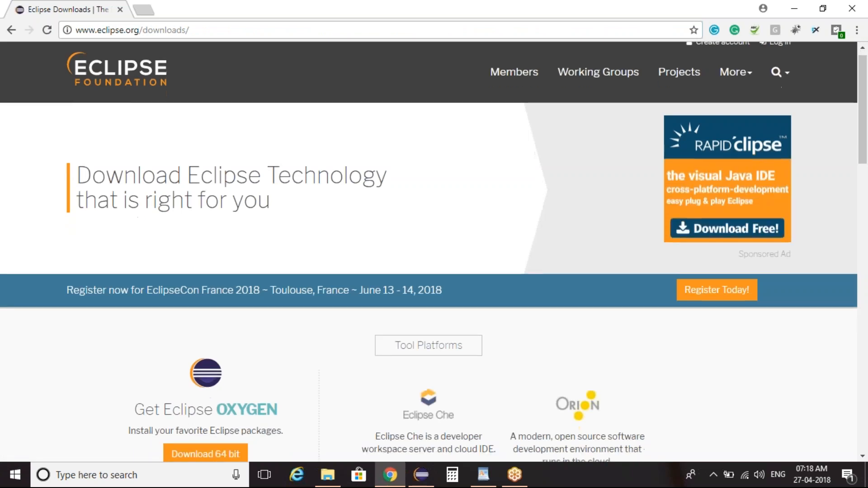
scroll(502, 306, down, 4)
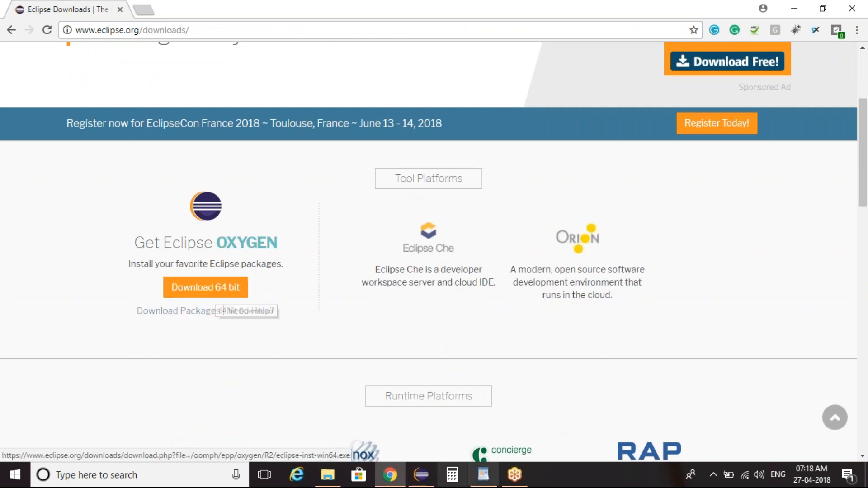
Step: In WordPad, extend the eclipse editor bullet with ": exe file : just install the editor in your machine"
click(483, 480)
text(:)
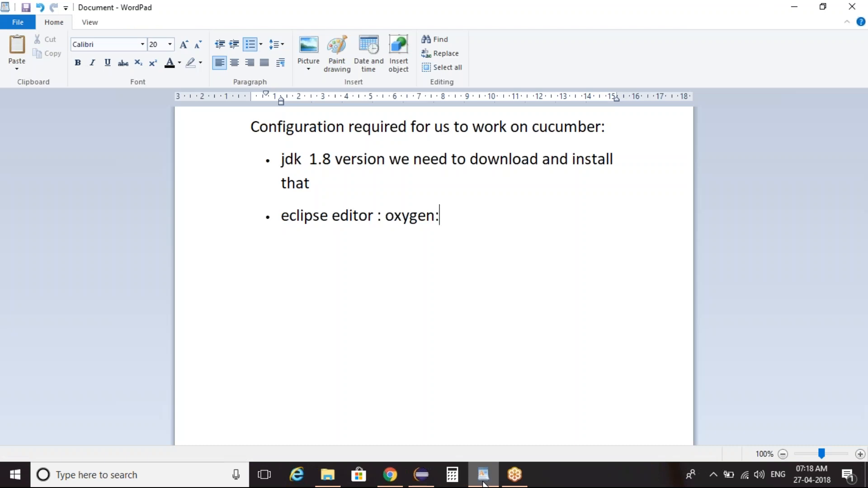
text( exe file )
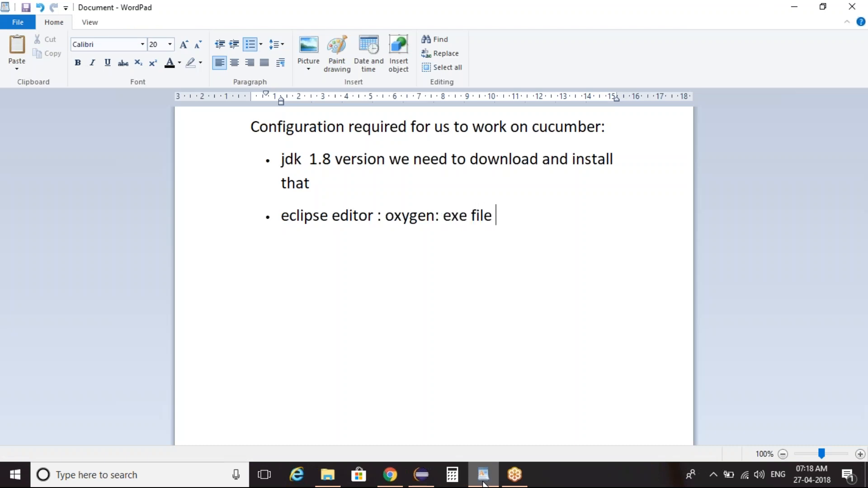
text(: just mi)
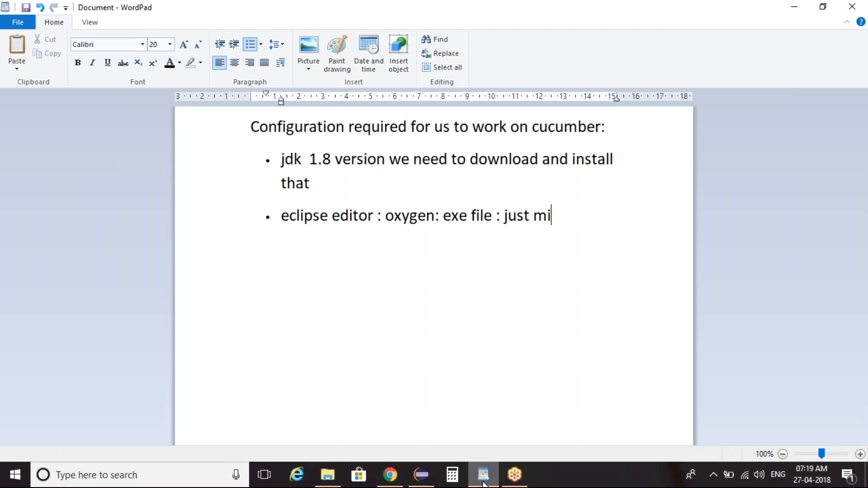
key(BackSpace)
key(BackSpace)
text(install the editor in o)
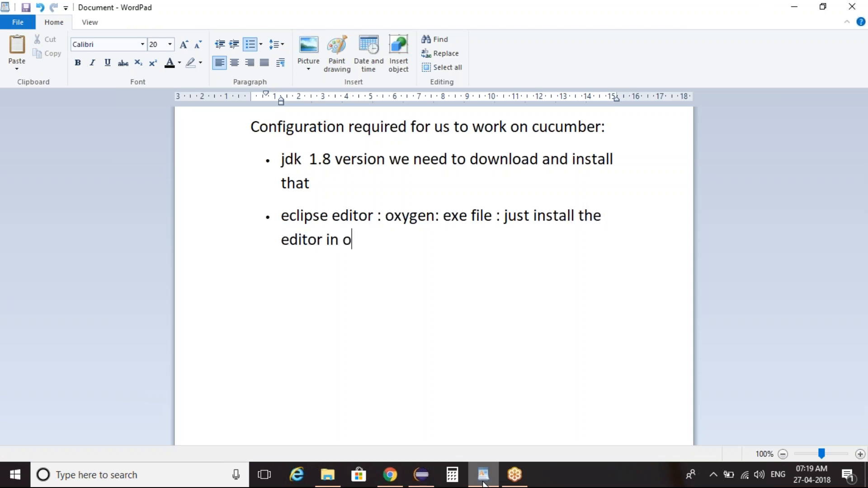
key(BackSpace)
text(your machine)
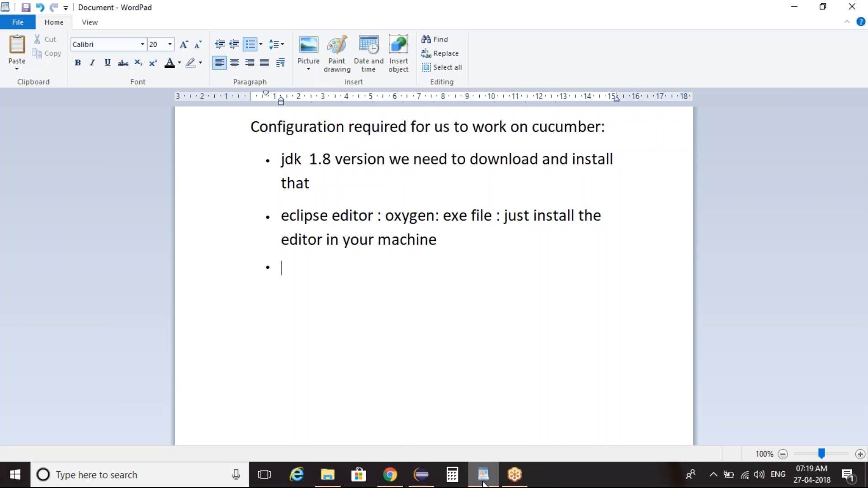
Step: Add a third bullet reading "install cucumber plugin to our eclipse editor"
text(installn)
key(BackSpace)
text(cucumber p)
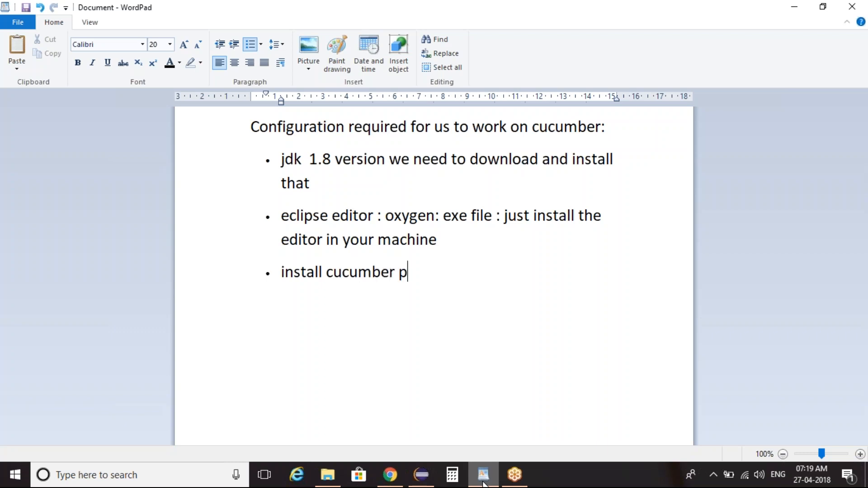
text(lugin to or)
key(BackSpace)
text(ur)
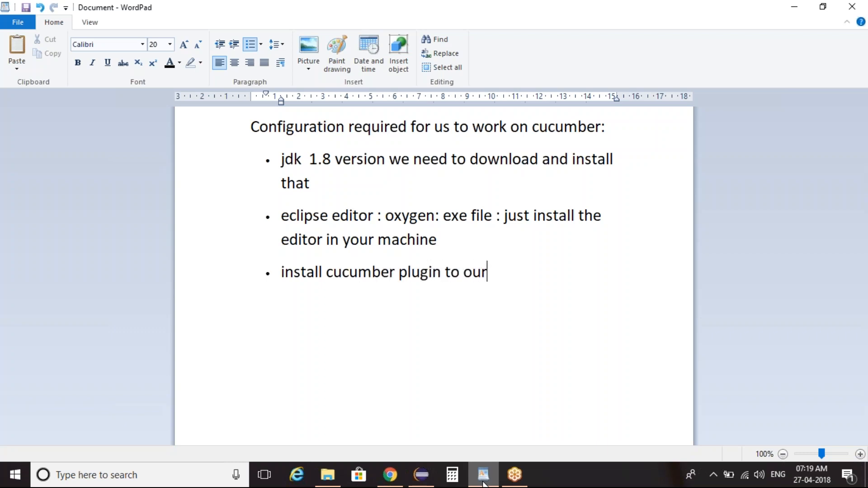
text( eclipse editor)
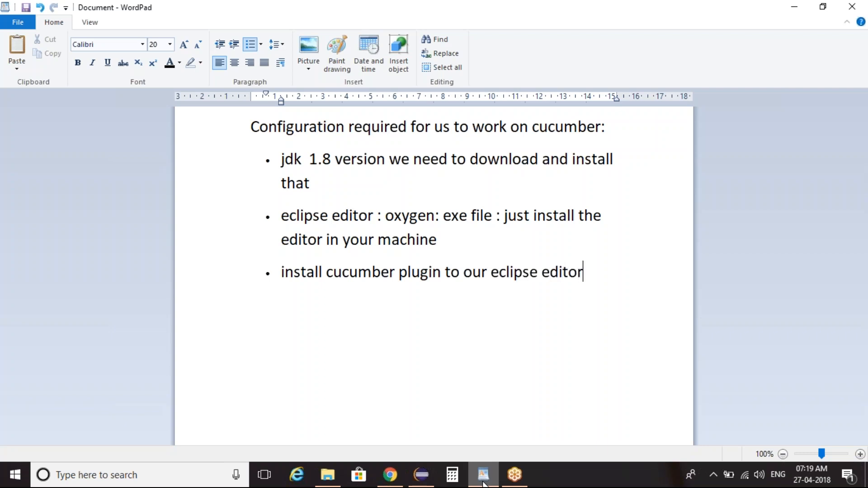
Step: Switch to Eclipse, close all the open Scenario files and launch the Eclipse Marketplace
click(421, 474)
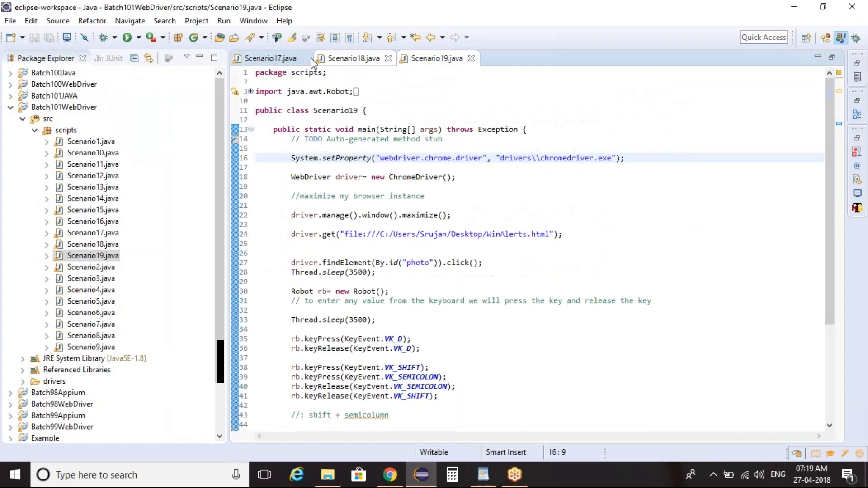
right_click(295, 63)
click(330, 113)
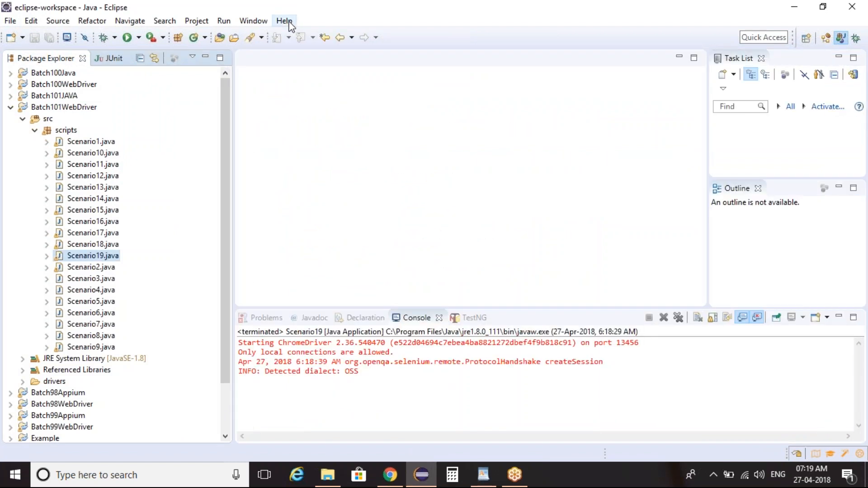
click(289, 22)
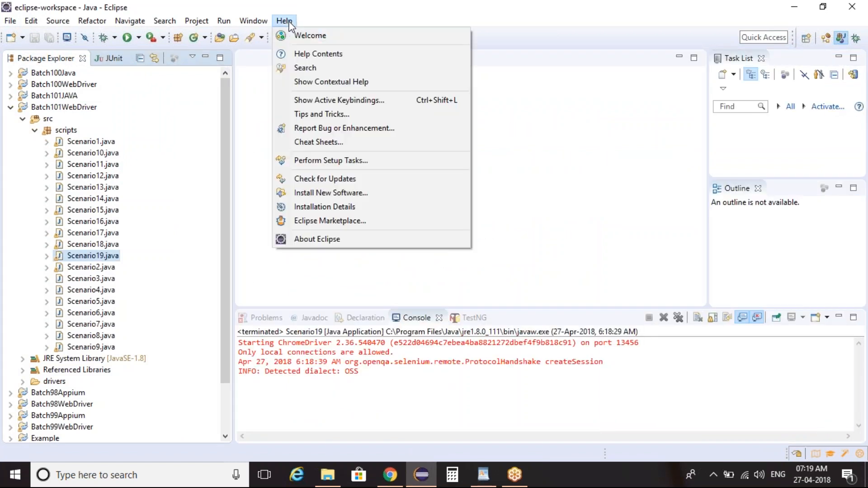
click(323, 222)
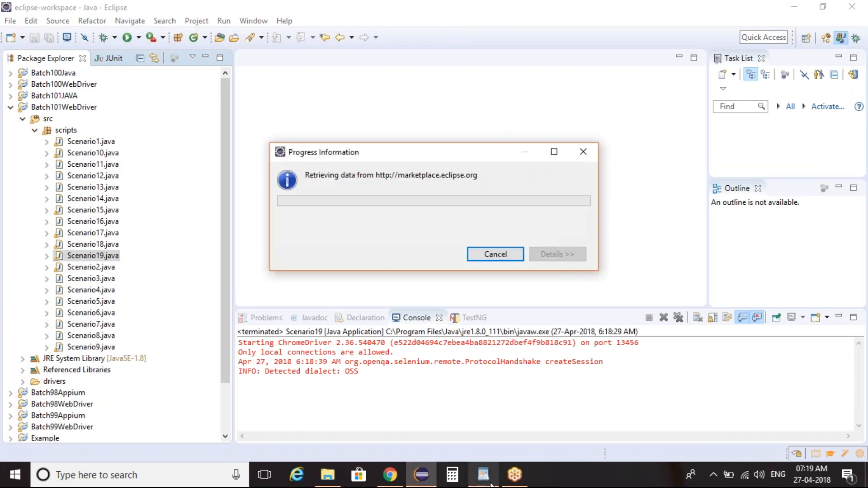
Step: Switch to WordPad and add an indented bullet reading "Eclipse >>help >> market place >>" below the cucumber plugin bullet
click(477, 471)
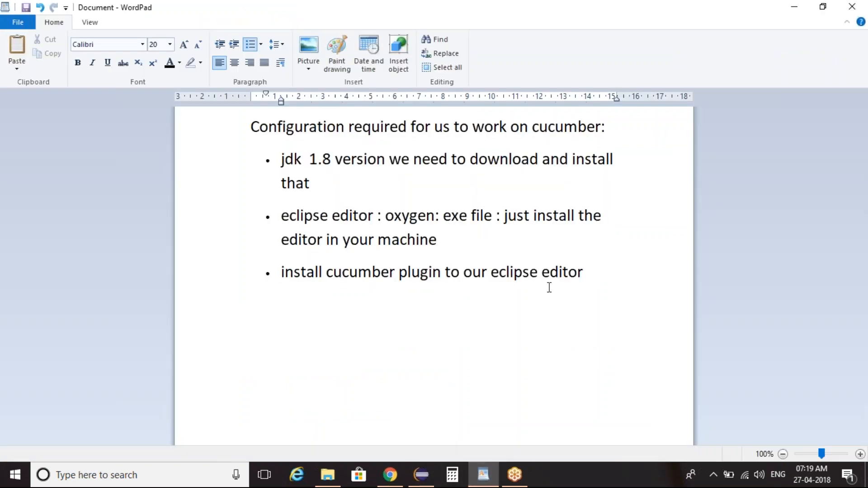
key(Tab)
text(Eclipse >>hel)
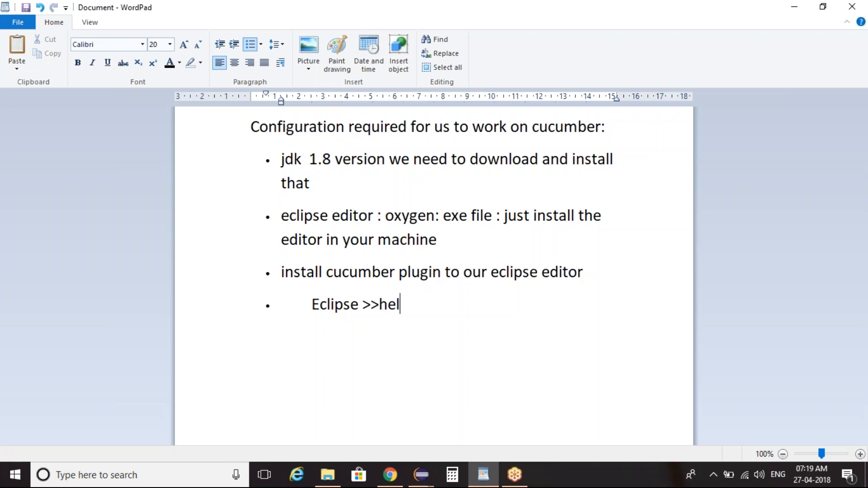
text(p >> mark)
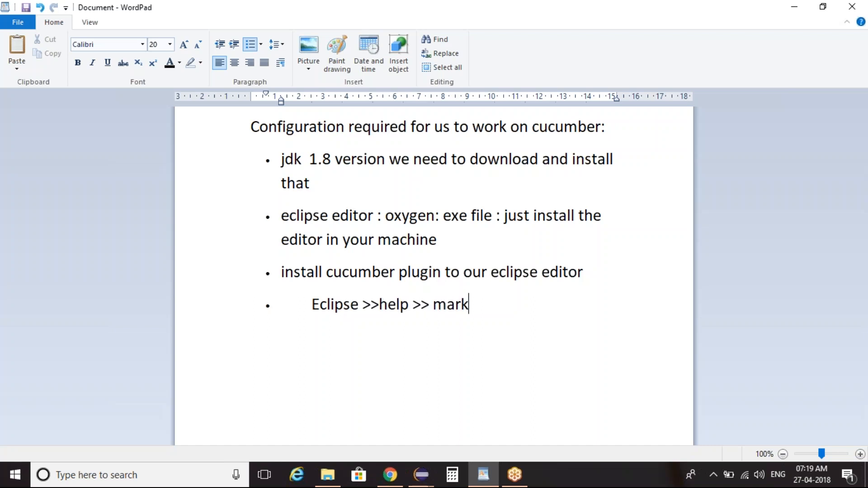
text(et place >>)
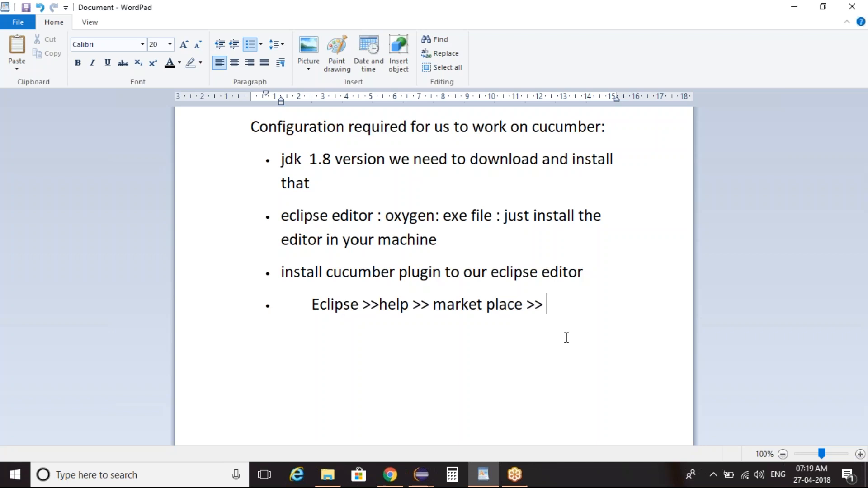
Step: Switch to the Eclipse Marketplace window and search it for "cucumber"
click(433, 481)
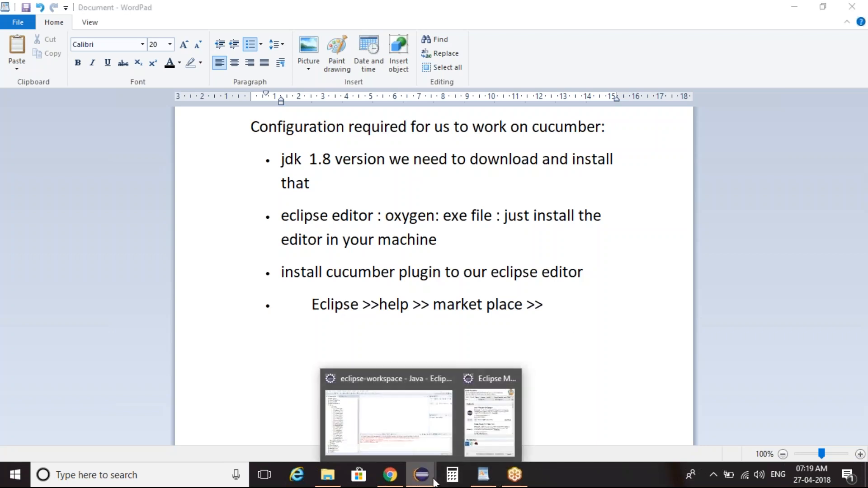
click(491, 442)
text(cucumber)
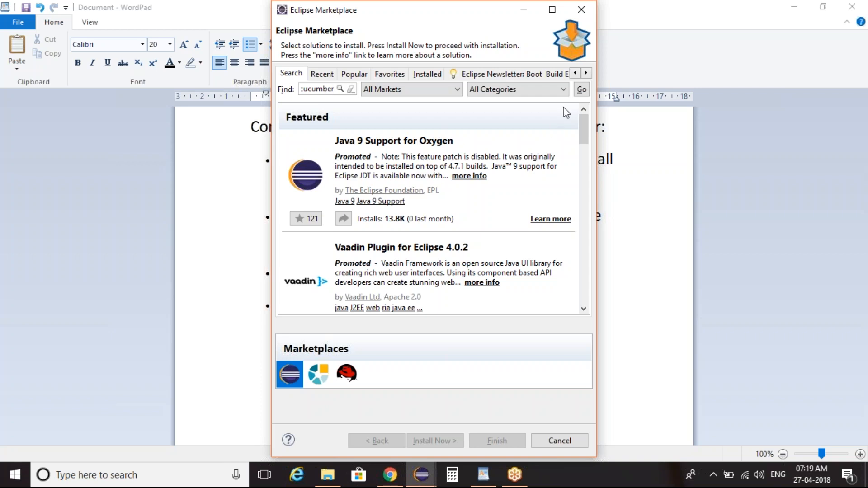
click(582, 90)
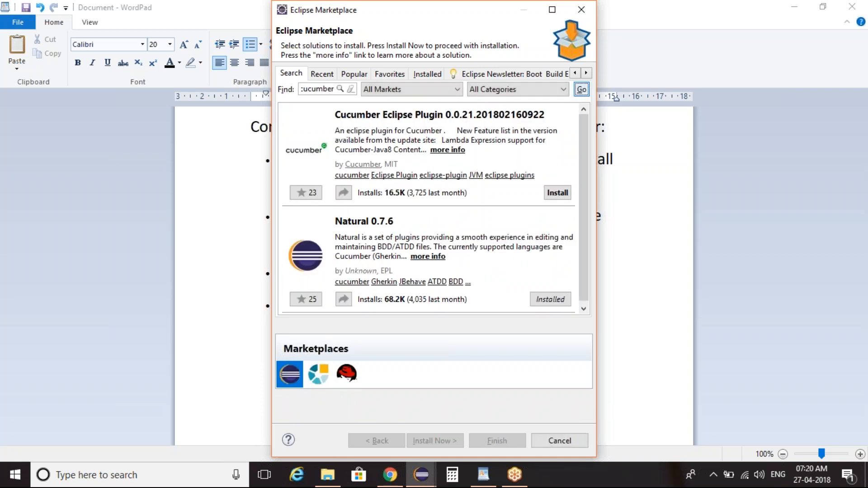
Step: Examine the Natural 0.7.6 plugin entry with its cucumber and Gherkin tags and close the Marketplace
click(538, 10)
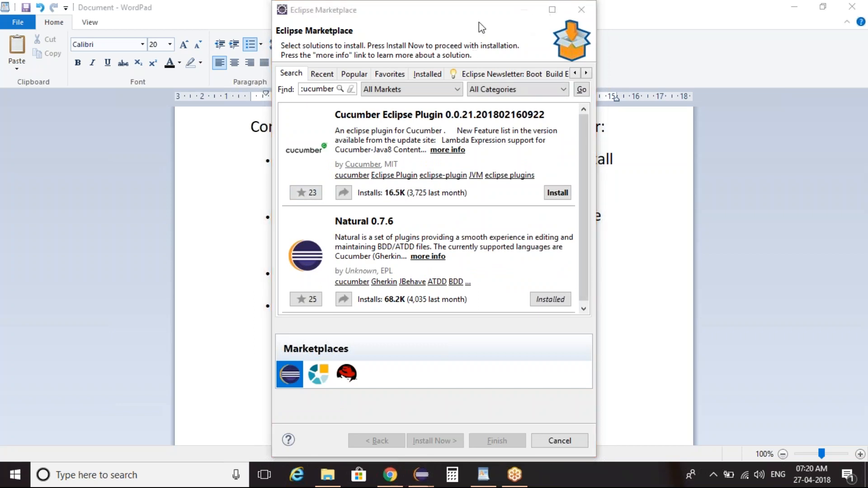
mouse_move(266, 202)
mouse_down()
mouse_move(586, 199)
mouse_move(583, 310)
mouse_move(304, 332)
mouse_move(265, 226)
mouse_move(274, 204)
mouse_up()
mouse_move(523, 285)
mouse_down()
mouse_move(538, 293)
mouse_move(570, 247)
mouse_up()
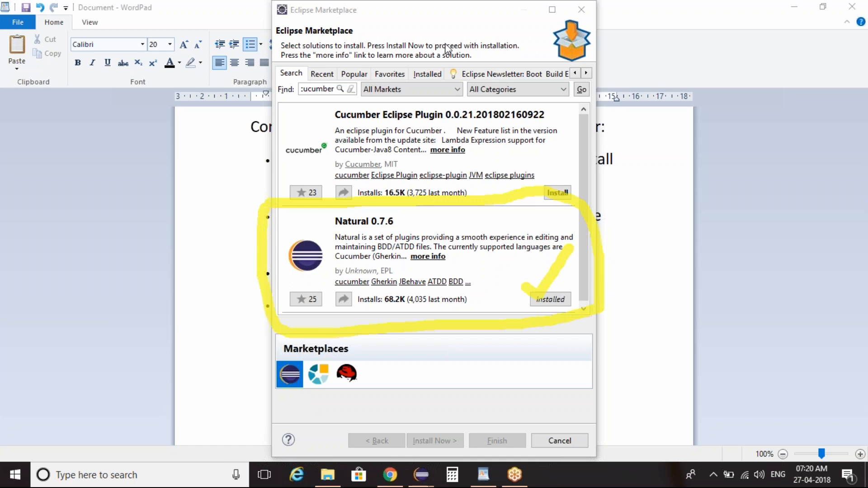
mouse_move(369, 273)
mouse_down()
mouse_move(330, 272)
mouse_move(414, 274)
mouse_move(374, 295)
mouse_move(340, 297)
mouse_move(329, 284)
mouse_up()
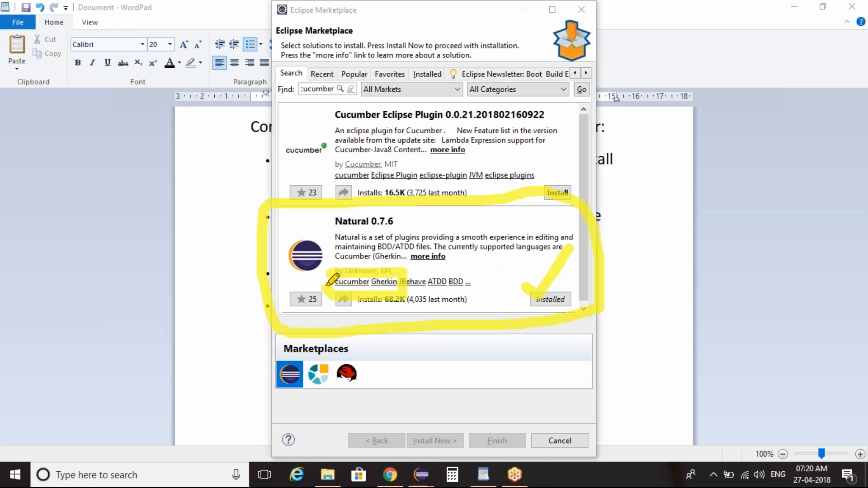
drag(327, 285, 330, 277)
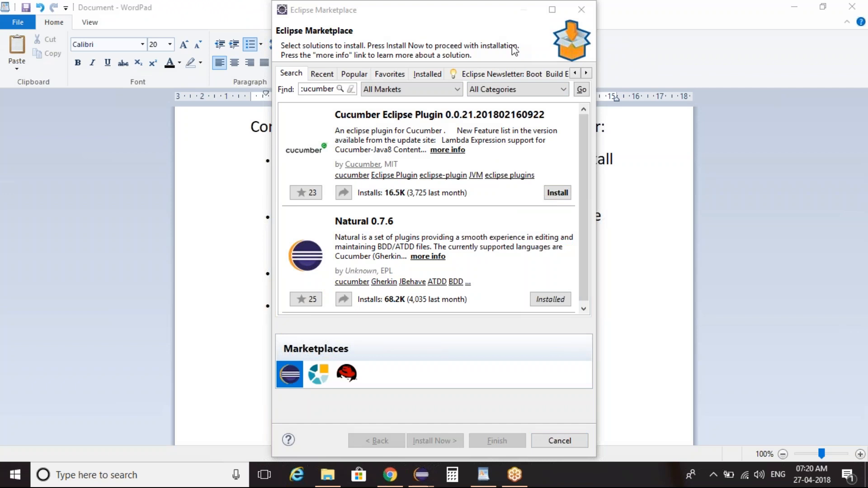
click(572, 442)
Step: In the WordPad document, add a bullet reading "we need to set environmental variables" after the market place line
click(573, 311)
key(Return)
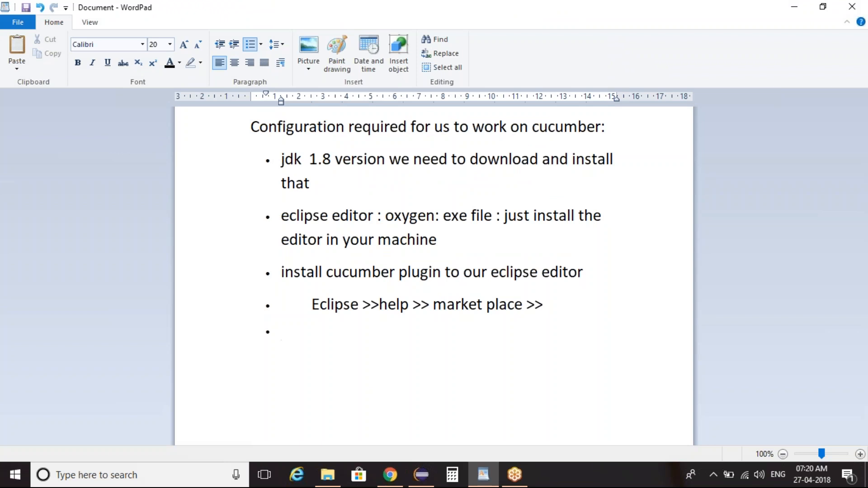
text(we need to set )
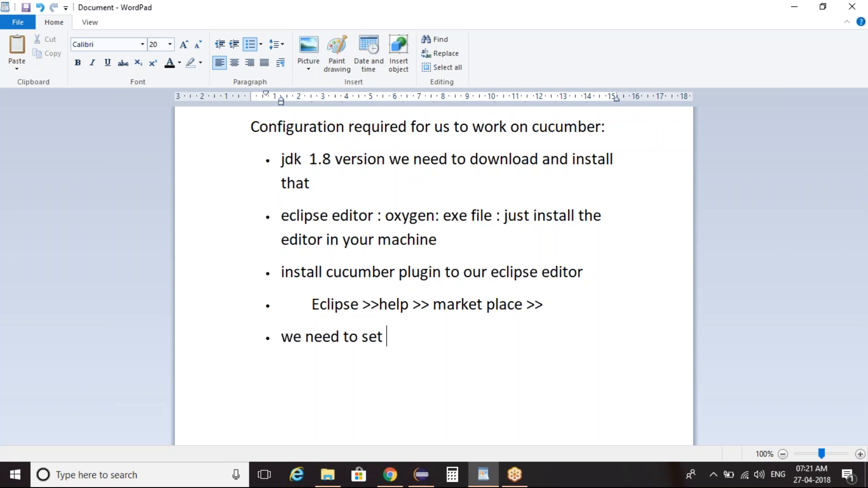
text(environmental variables)
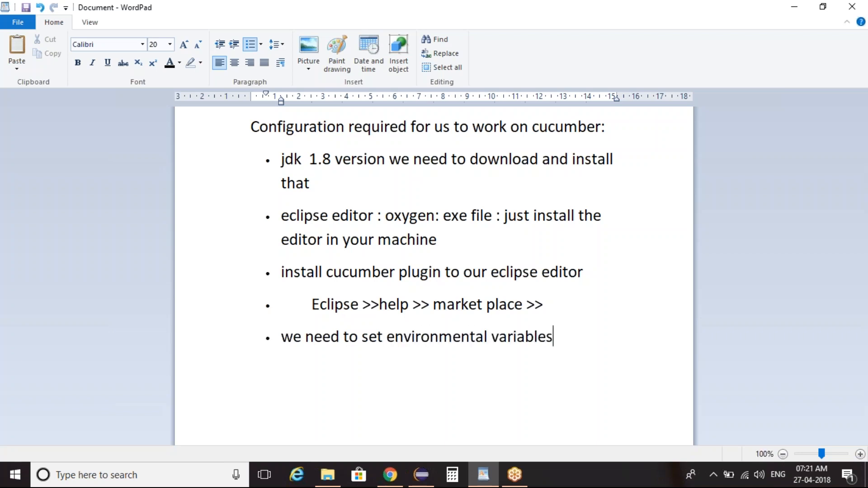
Step: Add a bullet reading "java home, maven home and m2home" and select it together with the environmental variables bullet
key(Return)
text(java home)
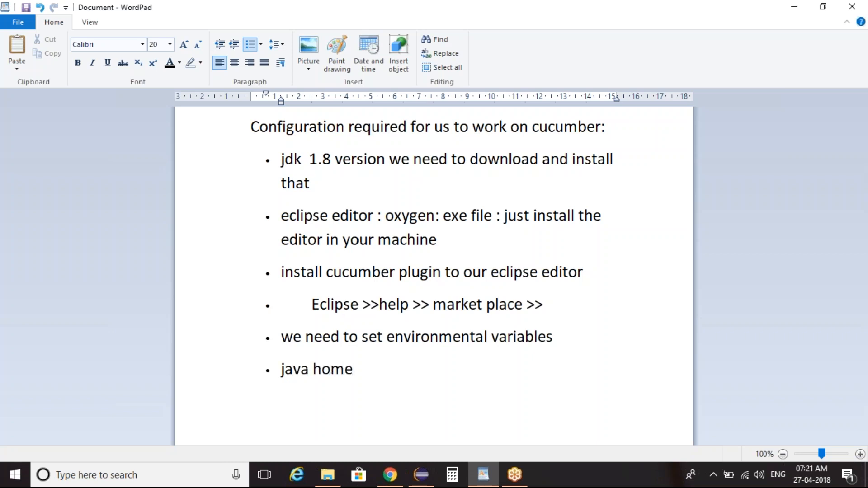
text(, maven home and m)
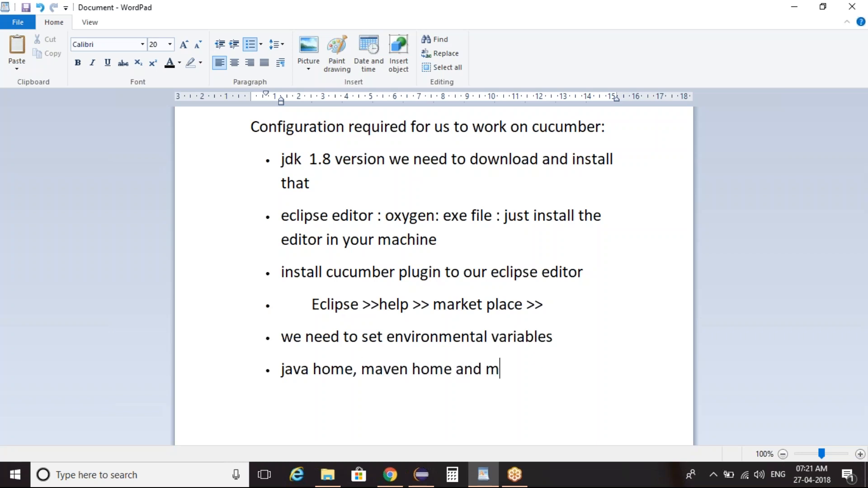
text(2home)
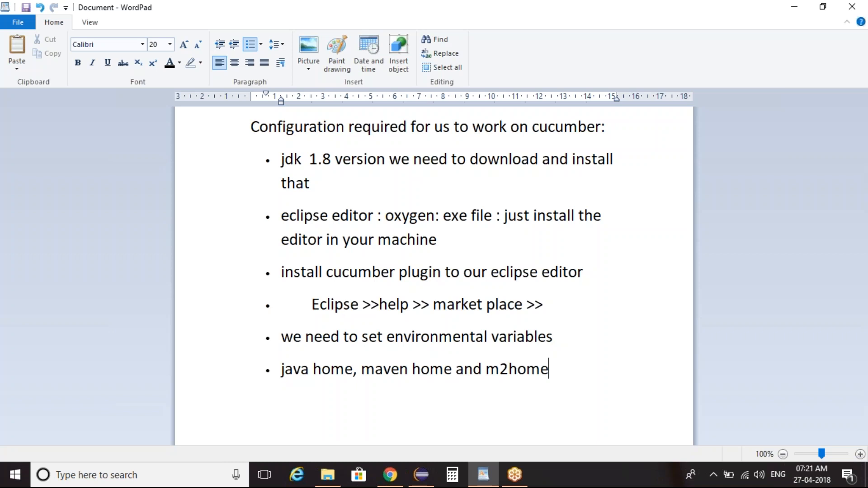
key(shift+Home)
key(shift+Up)
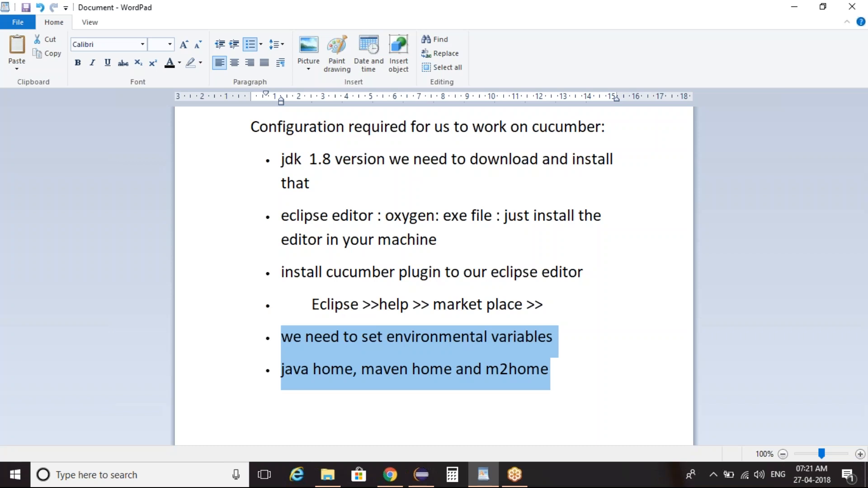
Step: Add a new bullet at the end asking "how come i can install maven to my eclipse?"
key(Right)
text(how come i can install mavae)
key(BackSpace)
key(BackSpace)
text(en to my eclipss)
key(BackSpace)
text(e? by d)
text(efault w)
Step: Answer the maven question with "by default whnever we are downloading latest version of eclipse it comes by default with maven"
key(BackSpace)
key(BackSpace)
text(t wje)
key(BackSpace)
key(BackSpace)
text(hnever we are downloading latest version of eclipse it comes by default with maven so we need)
Step: Continue the maven answer with "so we no need to a"
key(BackSpace)
key(BackSpace)
key(BackSpace)
text(o need o)
key(BackSpace)
text(to a)
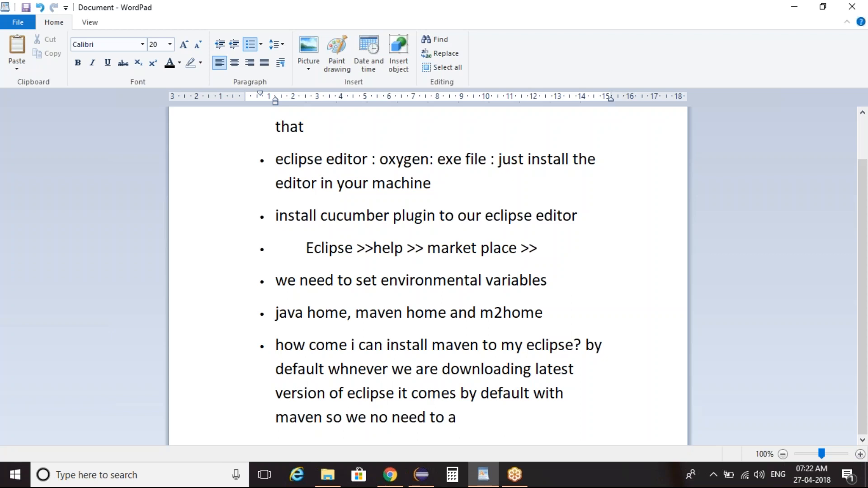
Step: Switch to Chrome, return to the Google results page and search for "maven for eclipse"
click(390, 475)
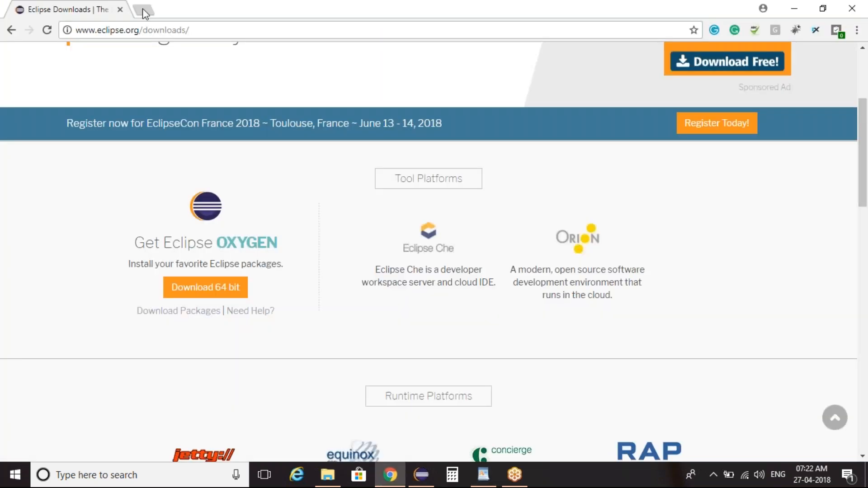
click(11, 30)
triple_click(278, 76)
text(maven)
key(Down)
key(Return)
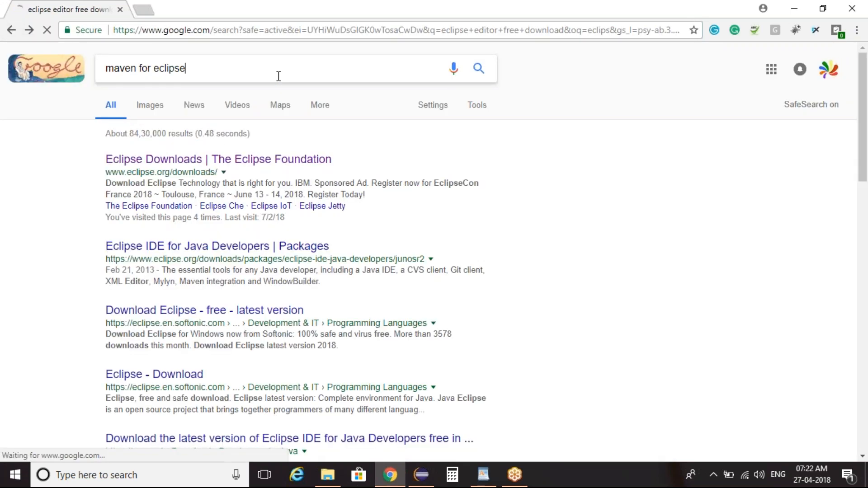
Step: Change the Google search to "maven free download"
click(156, 67)
key(shift+End)
text(free)
key(Down)
key(Return)
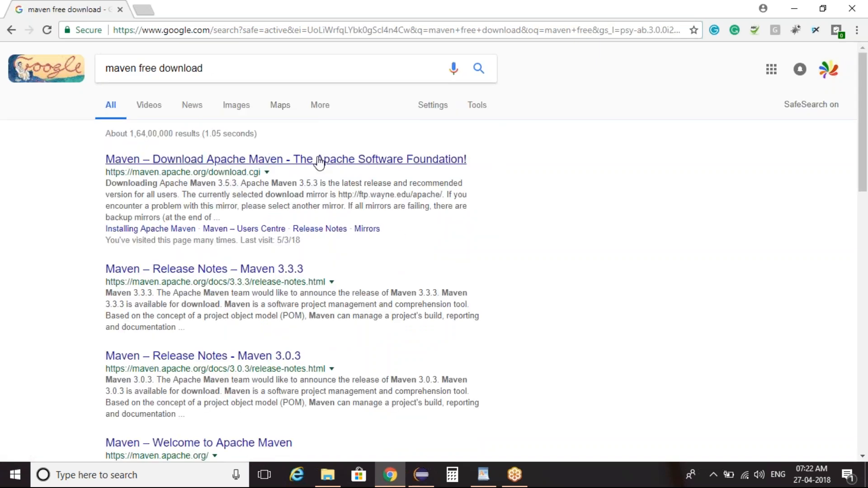
Step: Open the Apache Maven download page in a new tab and locate the binary zip archive apache-maven-3.5.3-bin.zip
middle_click(320, 162)
click(208, 10)
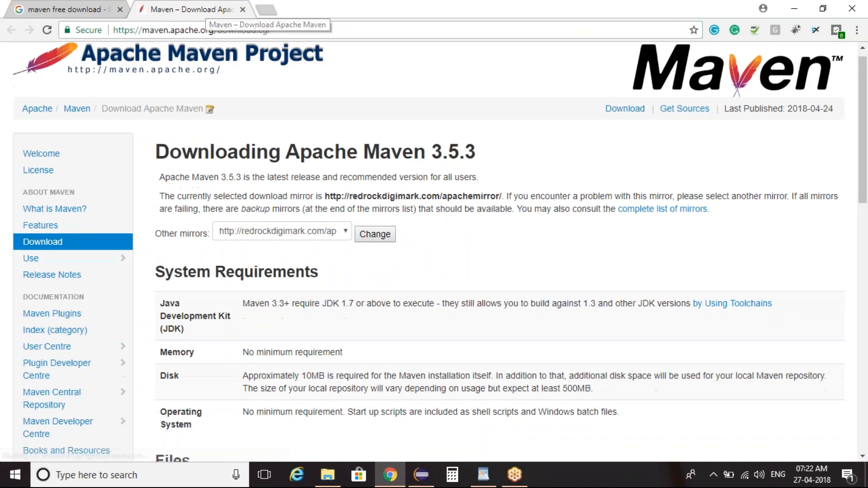
scroll(434, 252, down, 9)
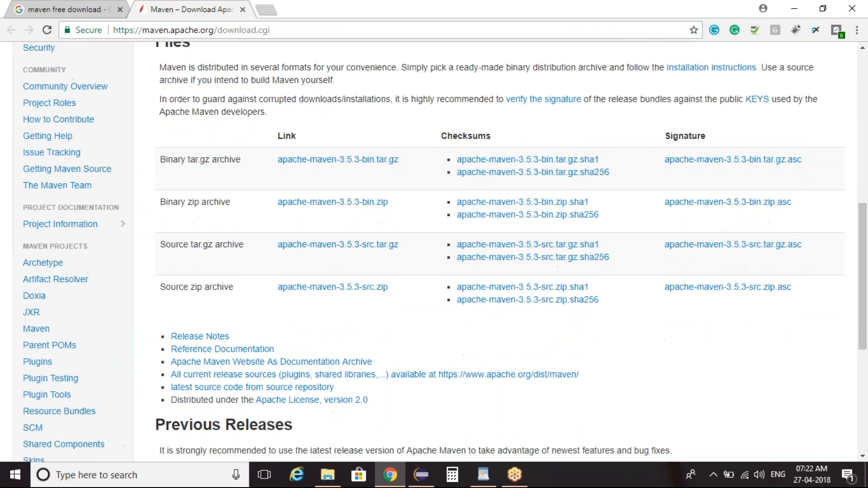
click(448, 37)
mouse_move(158, 184)
mouse_down()
mouse_move(339, 161)
mouse_move(402, 193)
mouse_move(262, 244)
mouse_move(151, 205)
mouse_move(162, 187)
mouse_up()
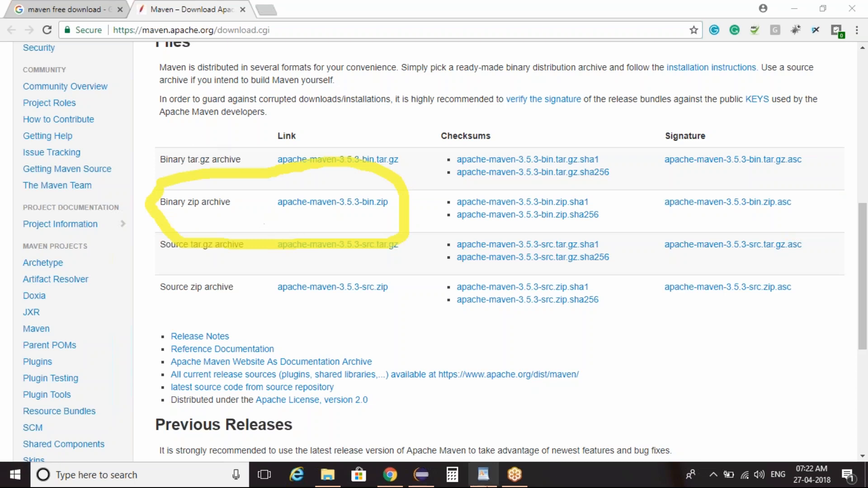
Step: Switch to WordPad and add a bullet reading "maven folder is coming as a zip file >> unzip it"
click(484, 486)
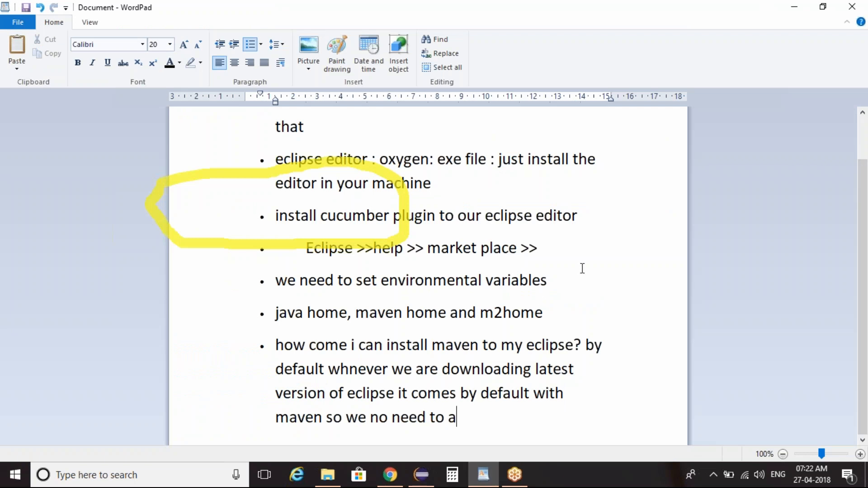
key(Return)
text(maven f)
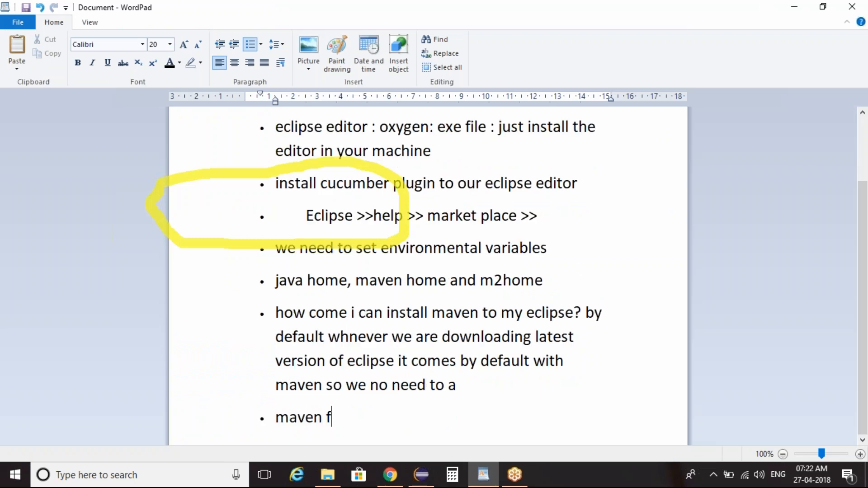
text(older is coming as)
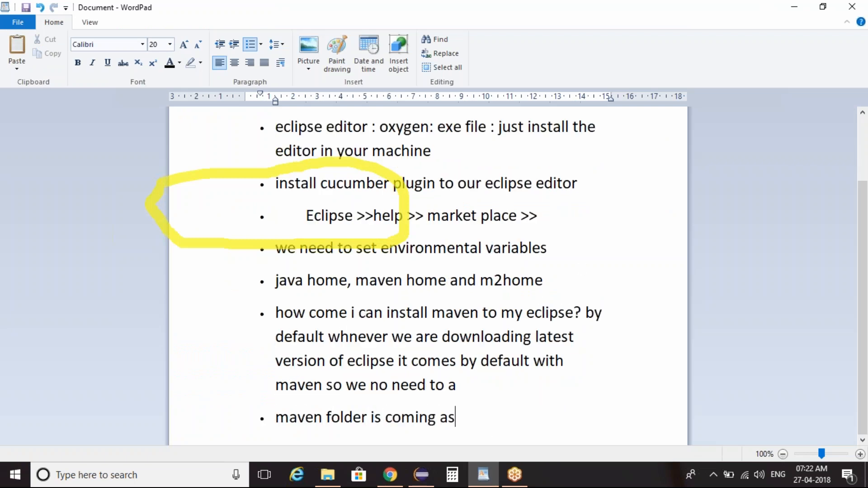
text( a zip file )
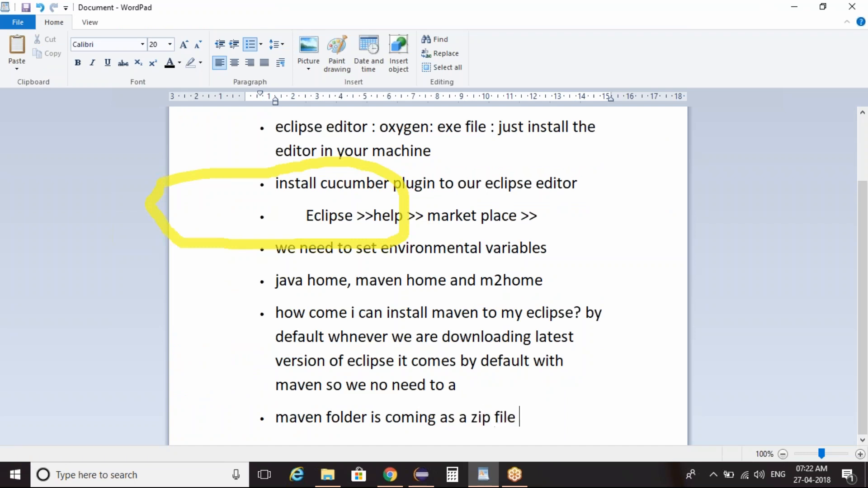
text(>> unip it)
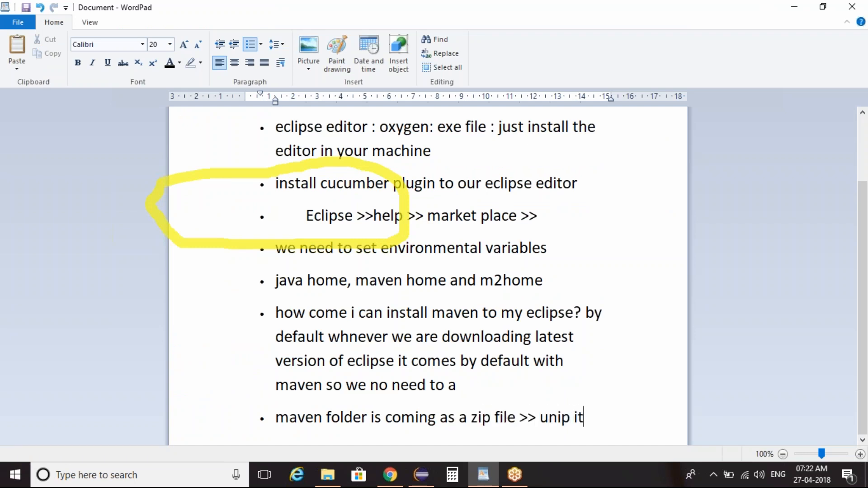
text(z)
Step: Add a new bullet reading "open the maven folder copy the folder location" below the unzip bullet
key(Return)
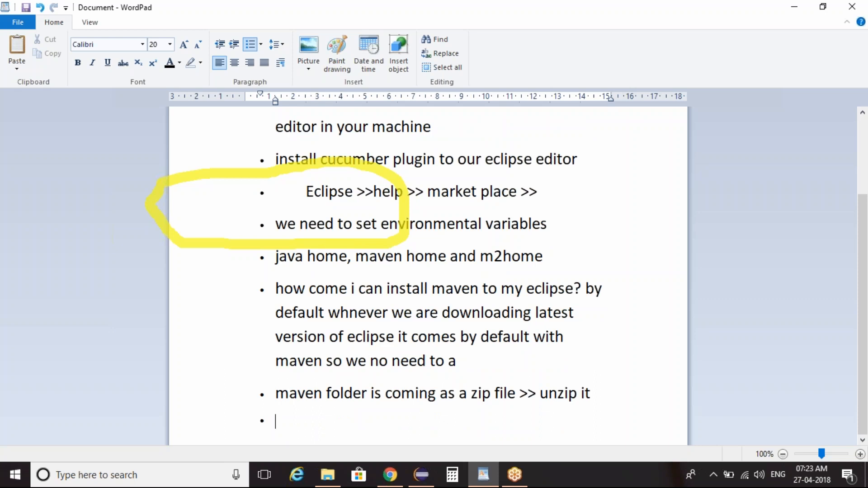
text(open t)
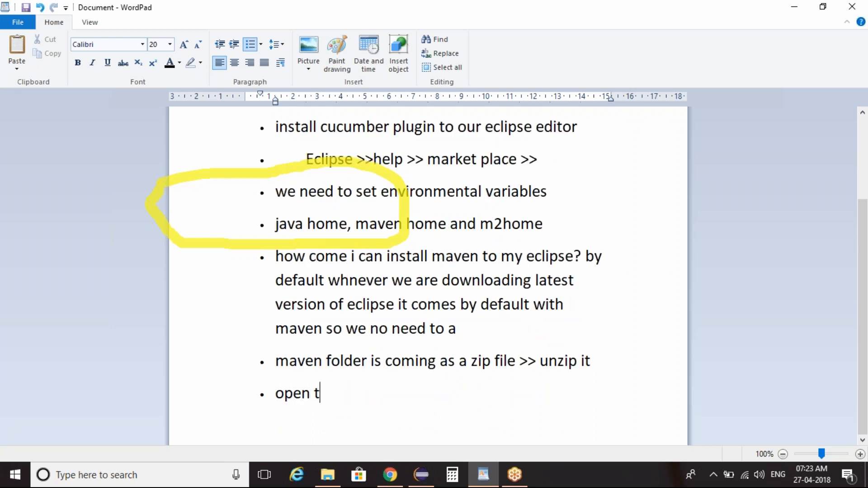
text(he maven folder g)
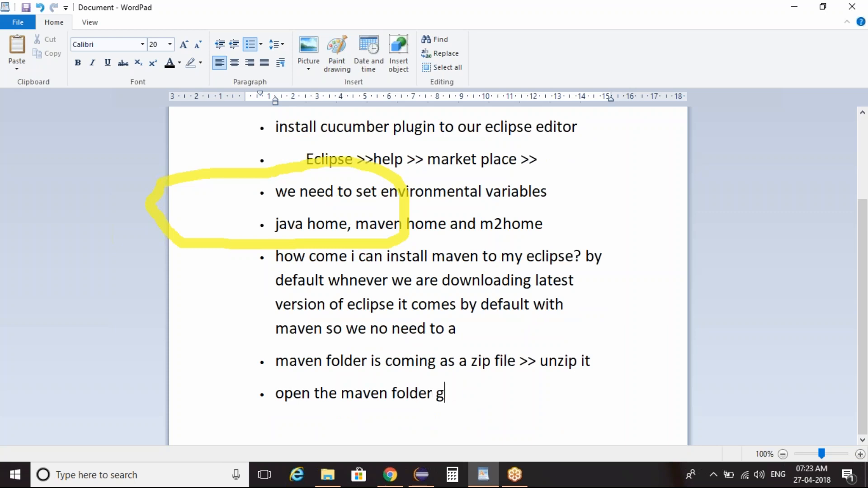
key(BackSpace)
text(copy the fp)
key(BackSpace)
text(older ;o)
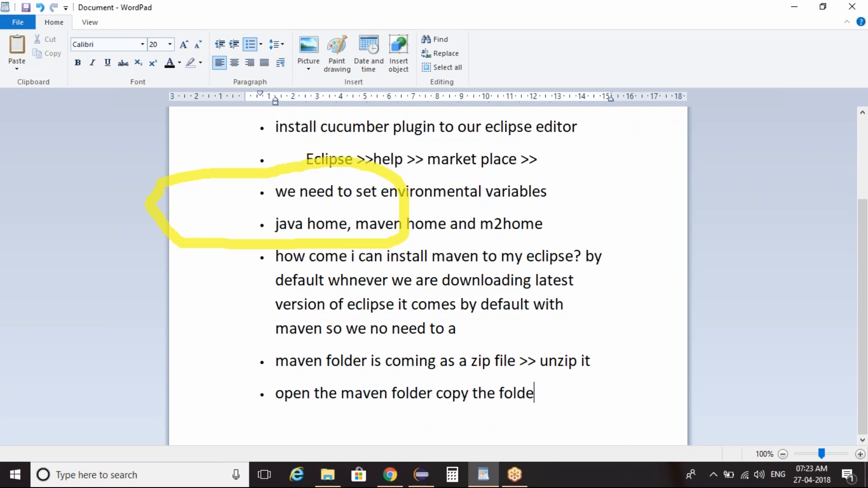
key(BackSpace)
key(BackSpace)
text(locatio)
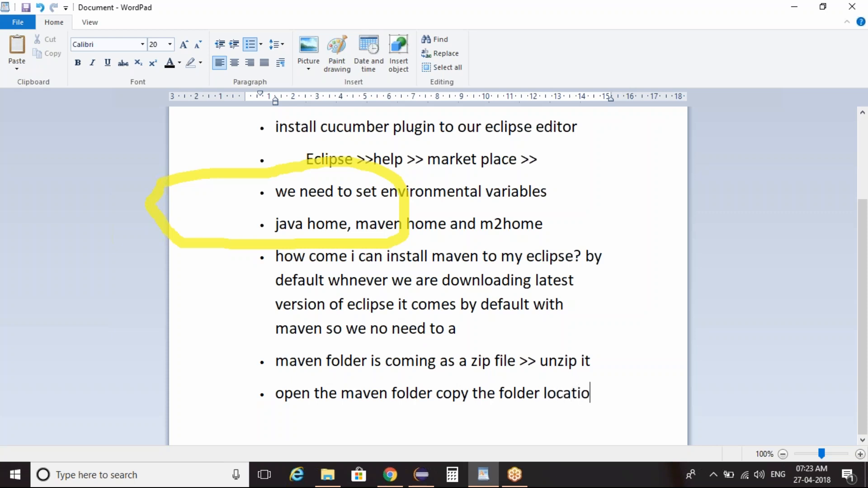
text(n and simply)
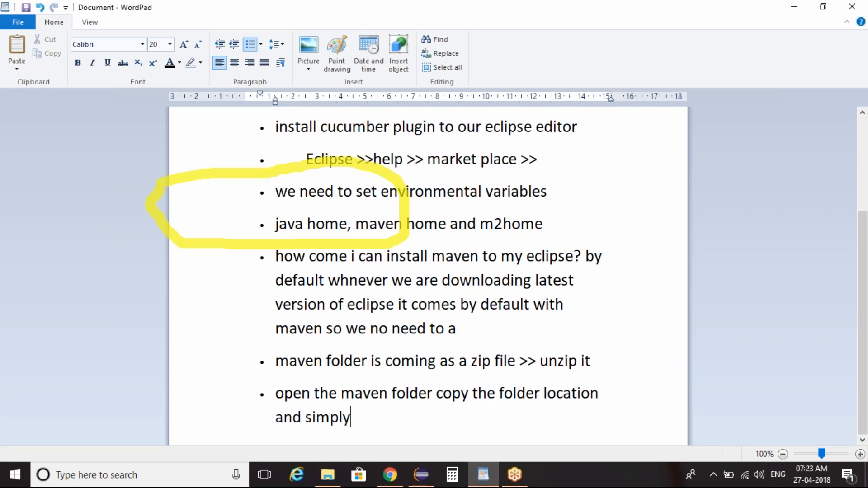
text( update i)
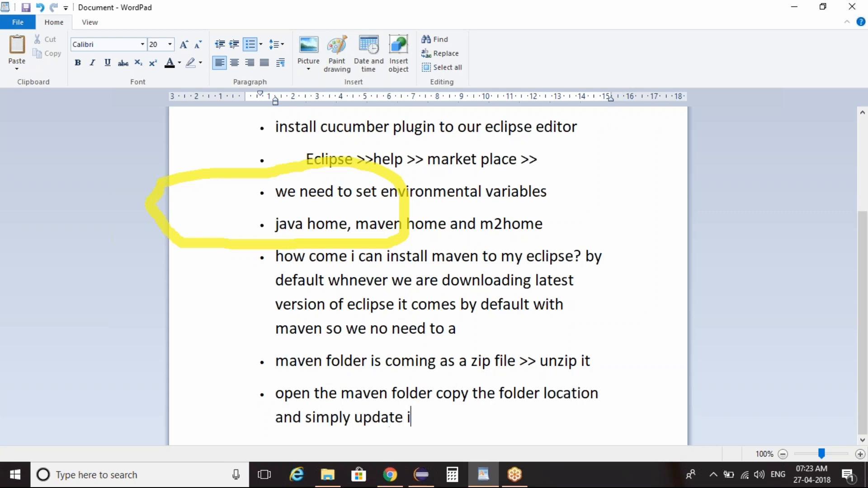
text(t under syst)
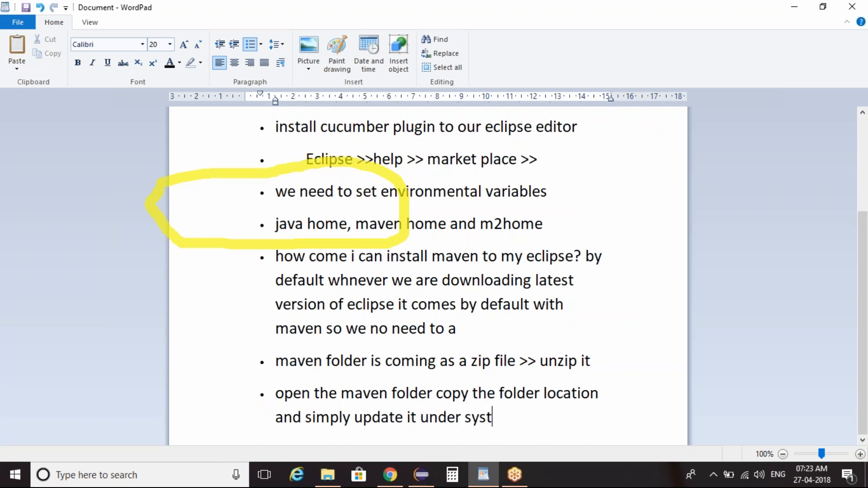
text(em variables in)
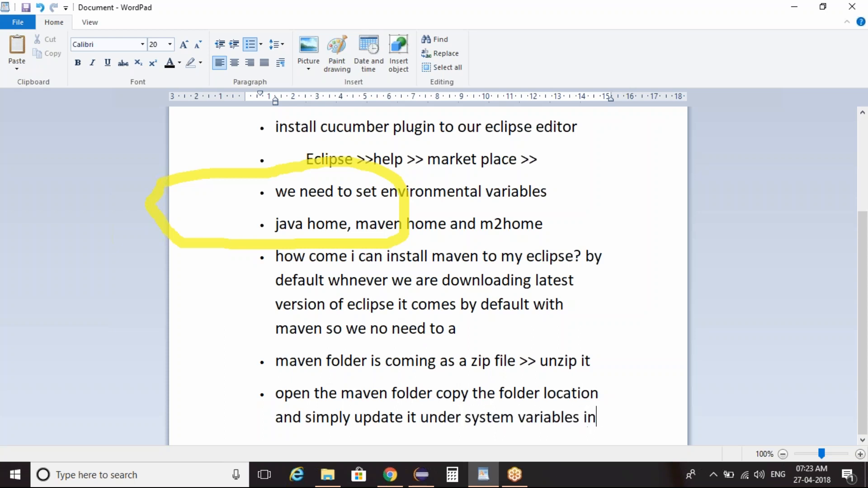
text( maven home )
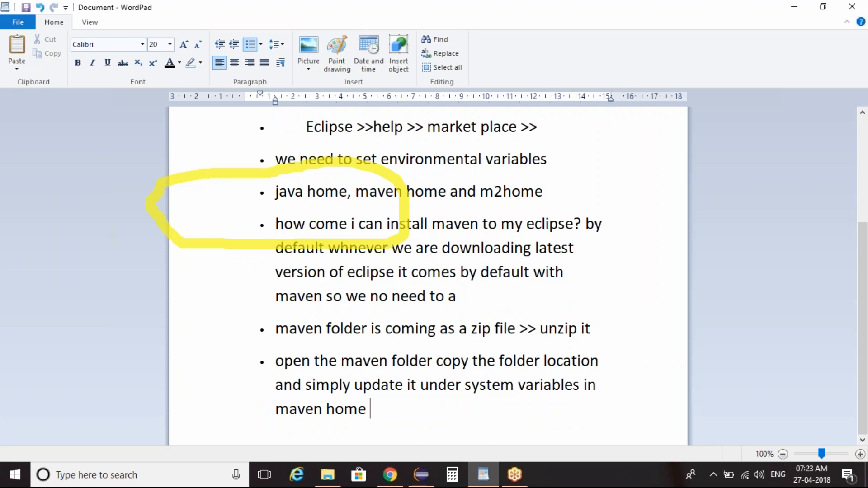
text(and m2home)
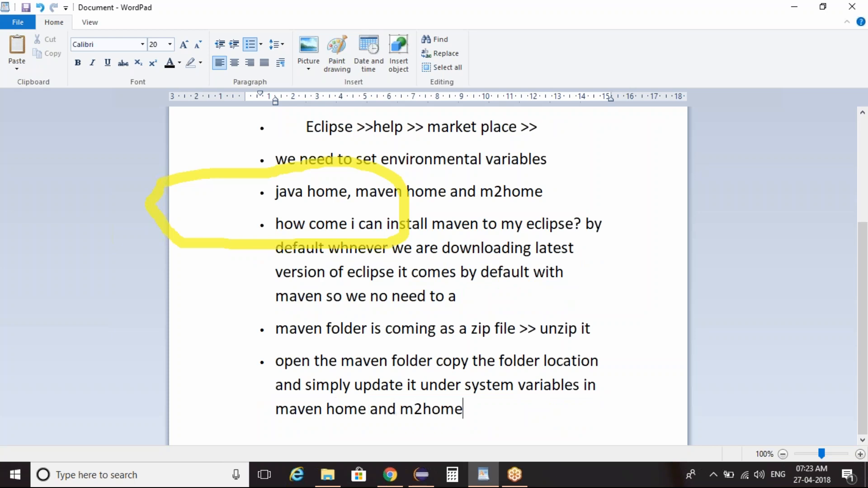
Step: Leave WordPad for the desktop and reach the Environment Variables settings through This PC's properties and the advanced system settings
key(super+d)
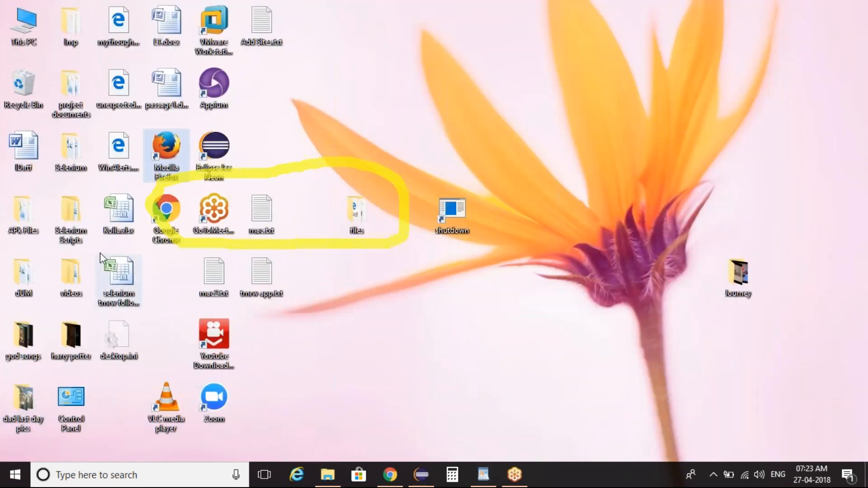
click(75, 214)
right_click(75, 213)
double_click(68, 214)
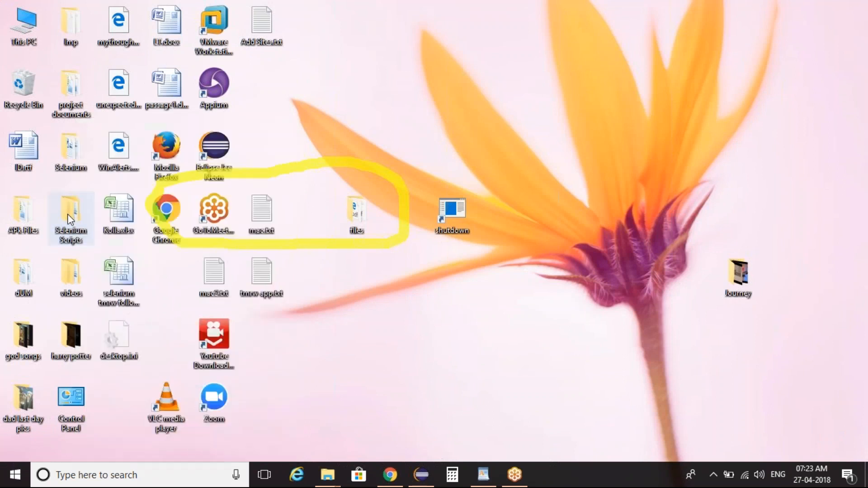
click(505, 41)
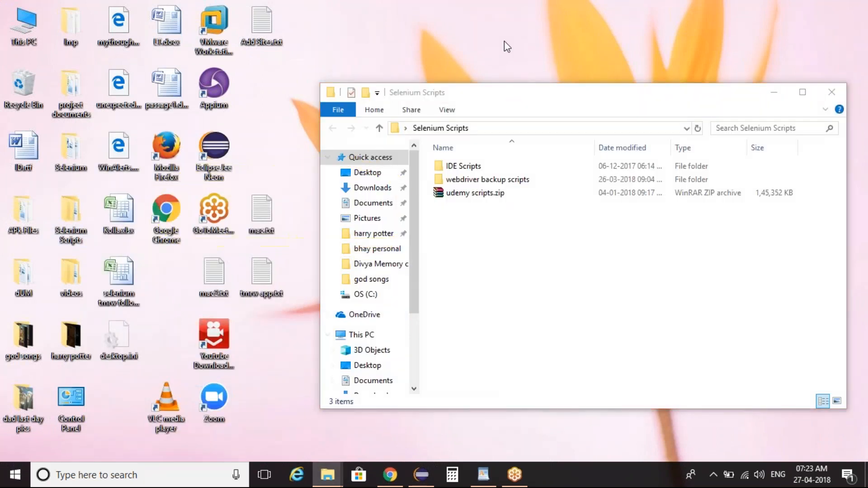
right_click(366, 334)
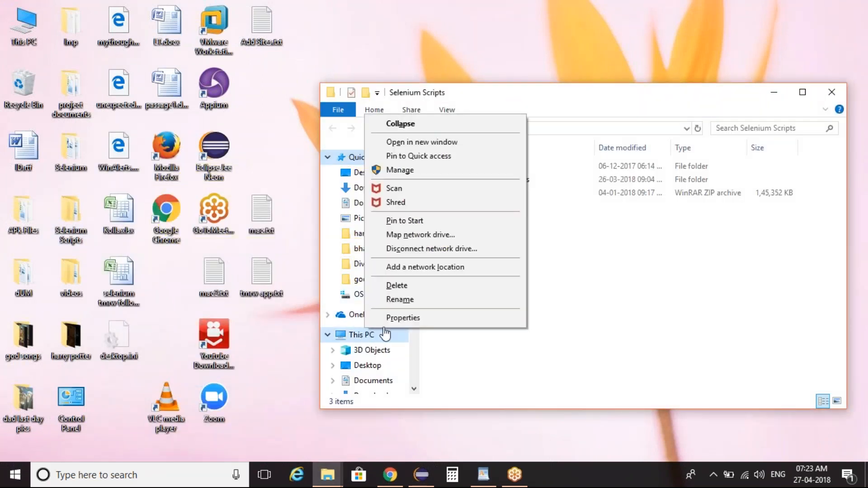
click(398, 319)
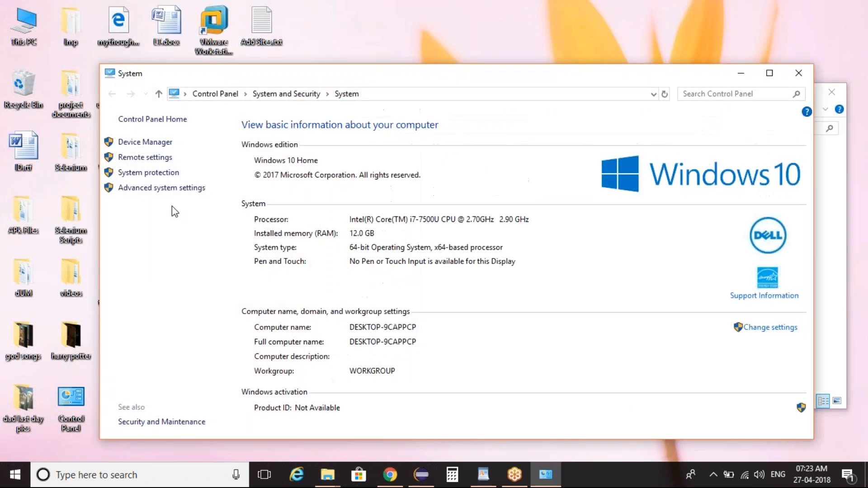
click(161, 188)
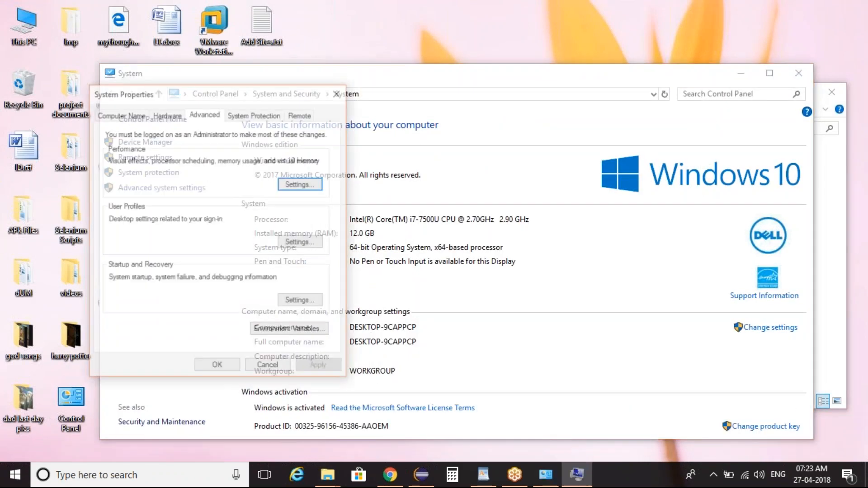
click(326, 339)
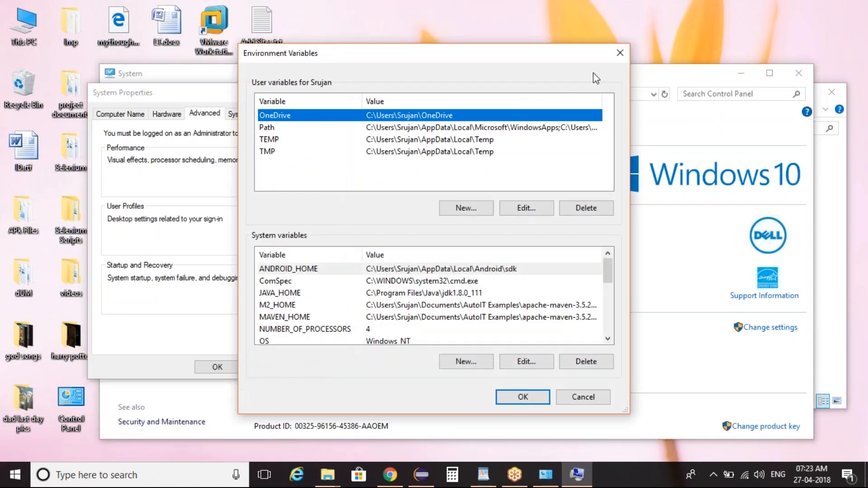
Step: Inspect the full path values of the M2_HOME and MAVEN_HOME system variables, leaving both unedited
click(414, 305)
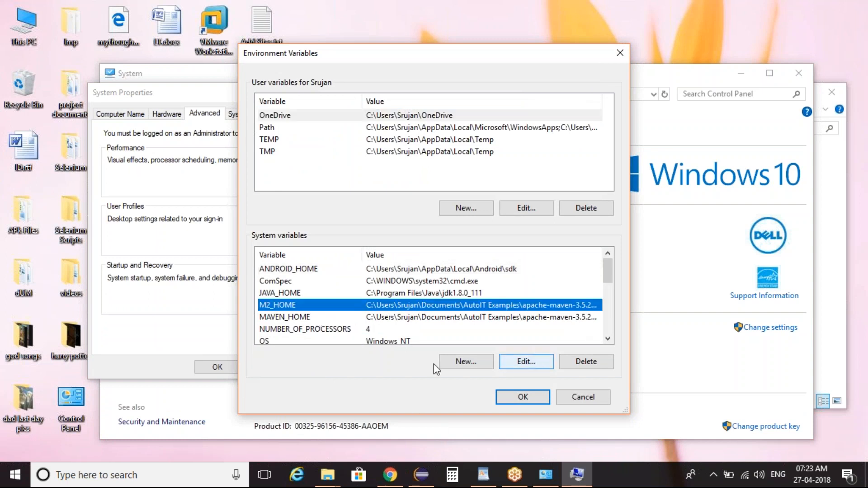
click(513, 363)
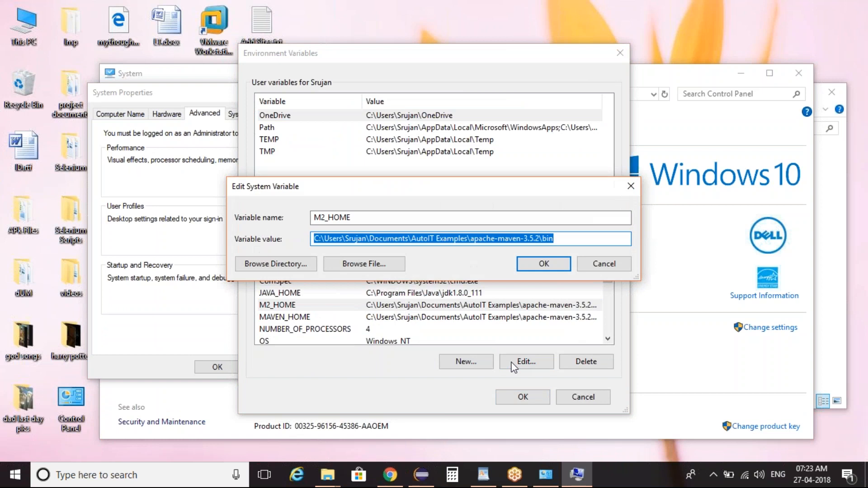
click(315, 239)
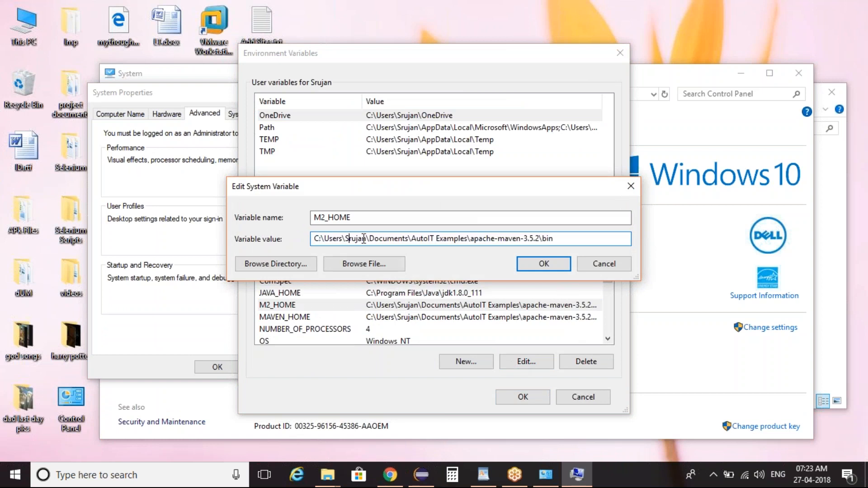
click(388, 238)
key(ctrl+a)
key(End)
key(ctrl+a)
key(End)
key(ctrl+a)
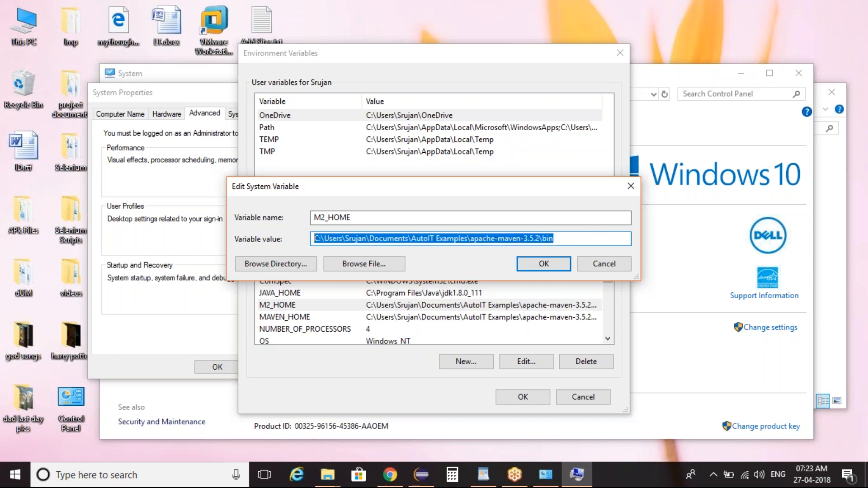
key(End)
key(ctrl+a)
key(End)
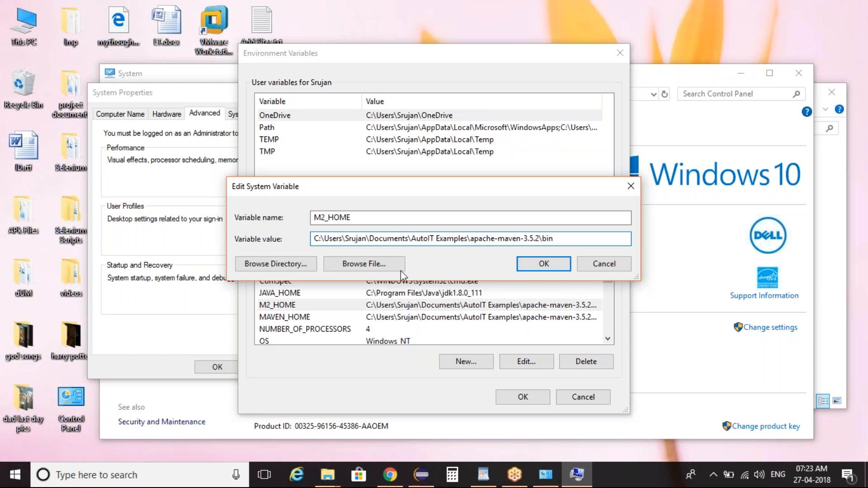
key(Return)
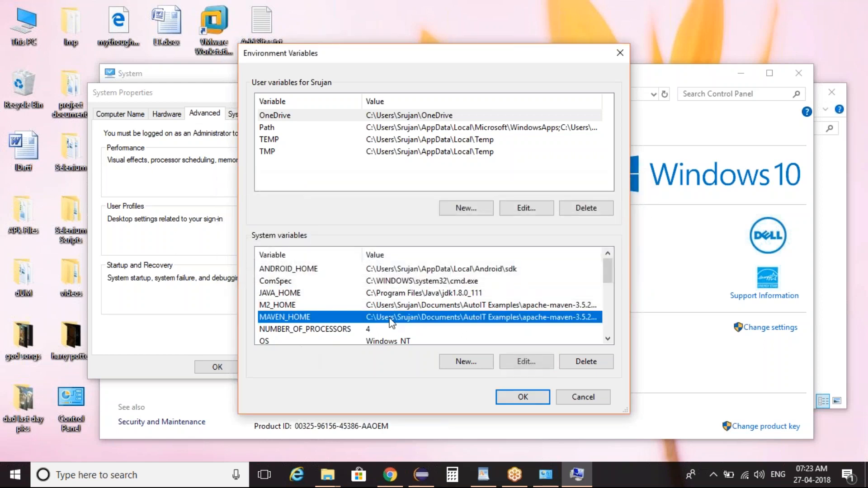
click(527, 361)
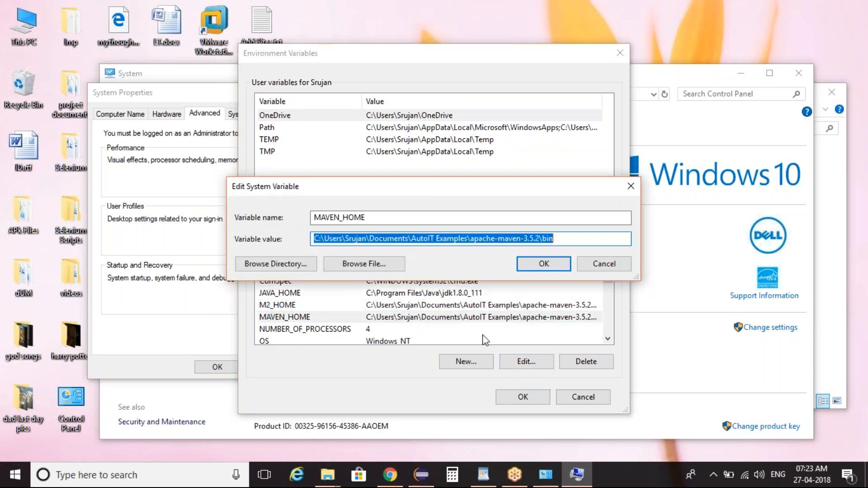
click(605, 265)
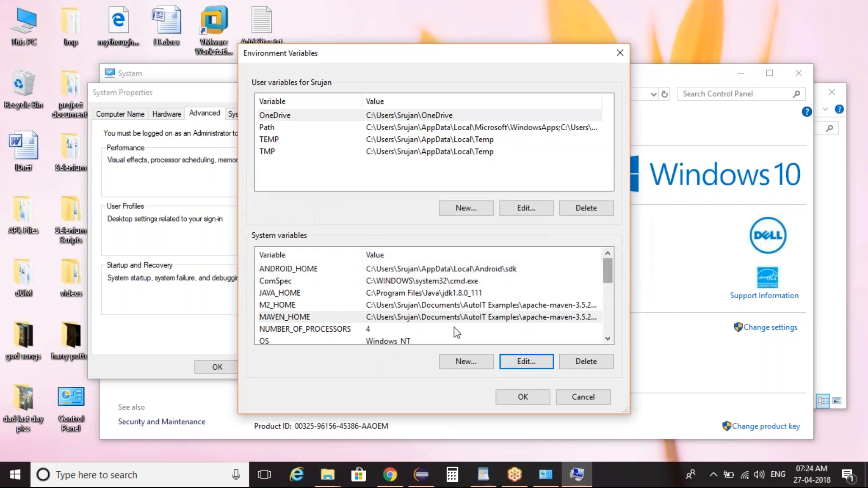
Step: Open the system Path variable and locate its entries %M2_HOME%, %MAVEN_HOME% and %JAVA_HOME%\bin
click(416, 320)
key(p)
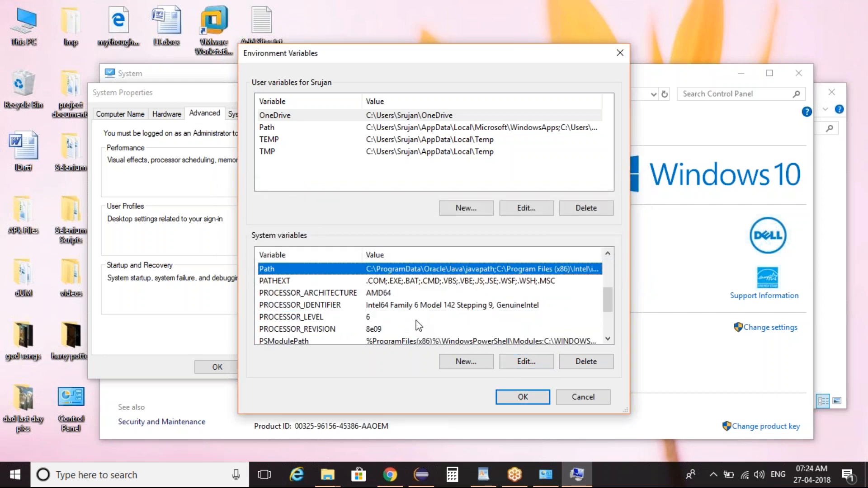
click(521, 362)
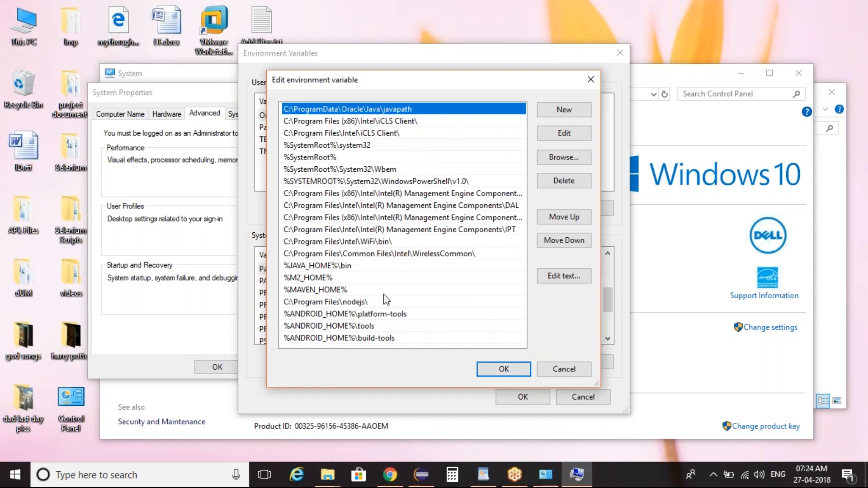
click(319, 278)
click(320, 290)
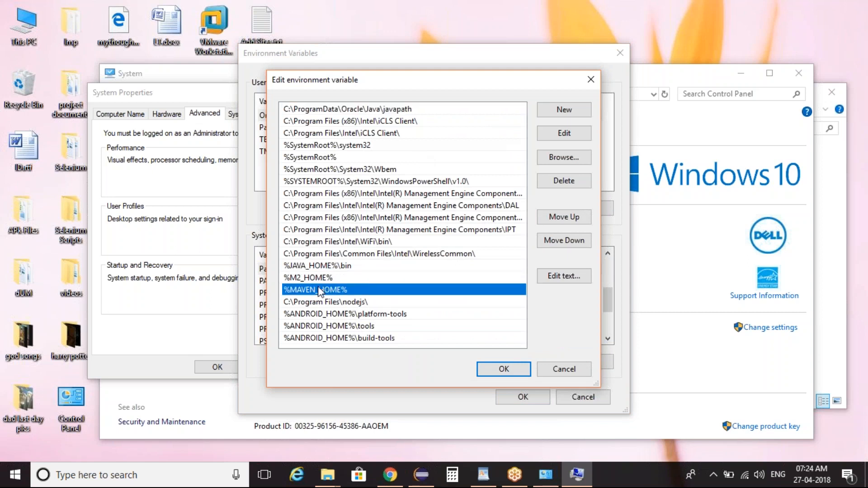
click(324, 267)
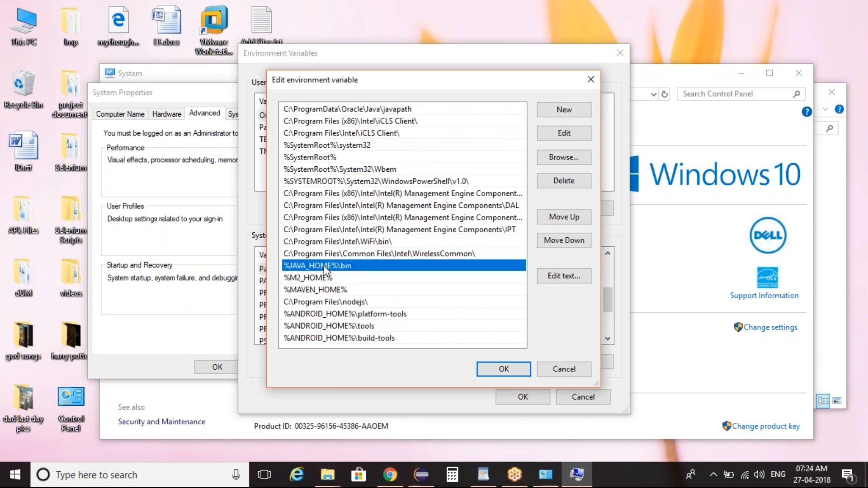
Step: Switch back to the setup notes in WordPad
click(480, 483)
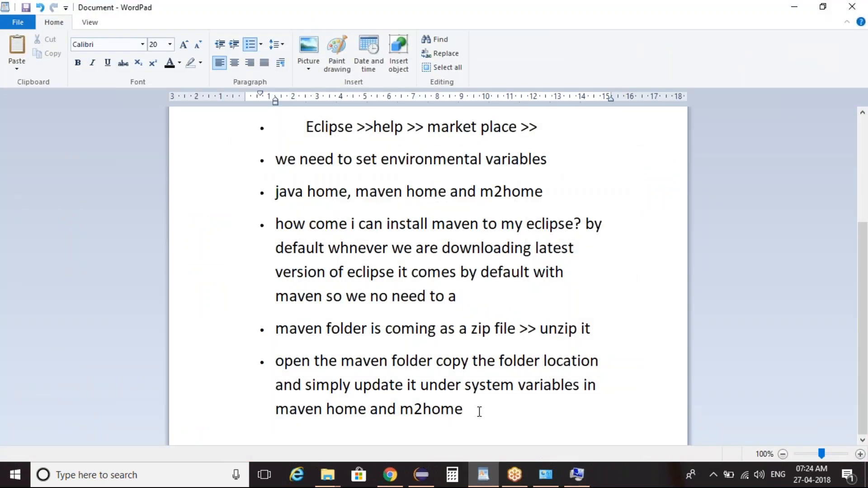
key(ctrl+a)
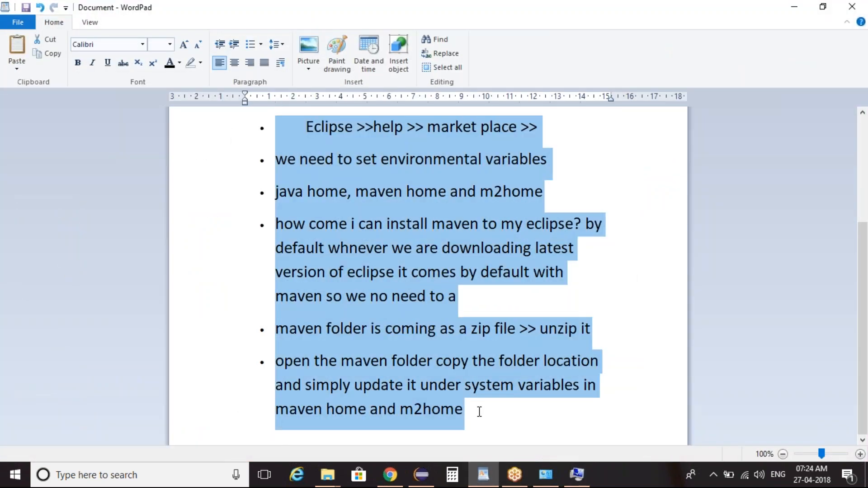
key(ctrl+x)
key(ctrl+z)
Step: Return to the start of the document and highlight the jdk 1.8 and eclipse editor bullets for review
key(ctrl+Home)
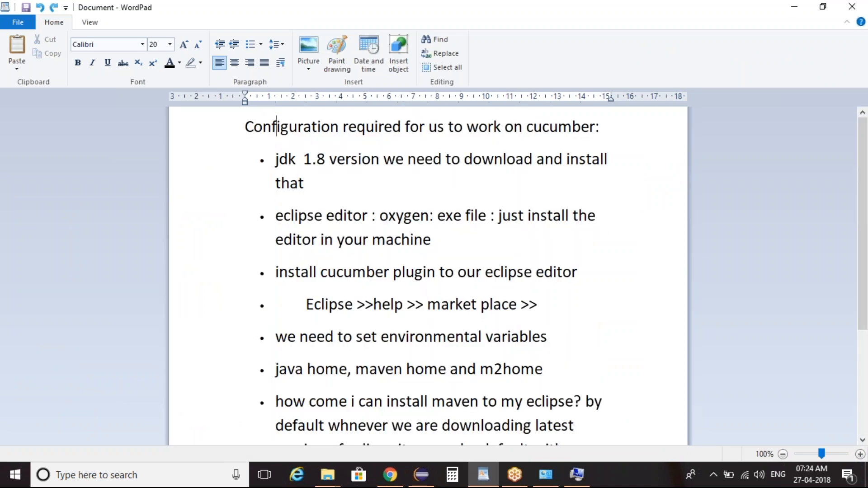
key(Down)
key(Down)
key(Up)
key(shift+Down)
key(shift+Down)
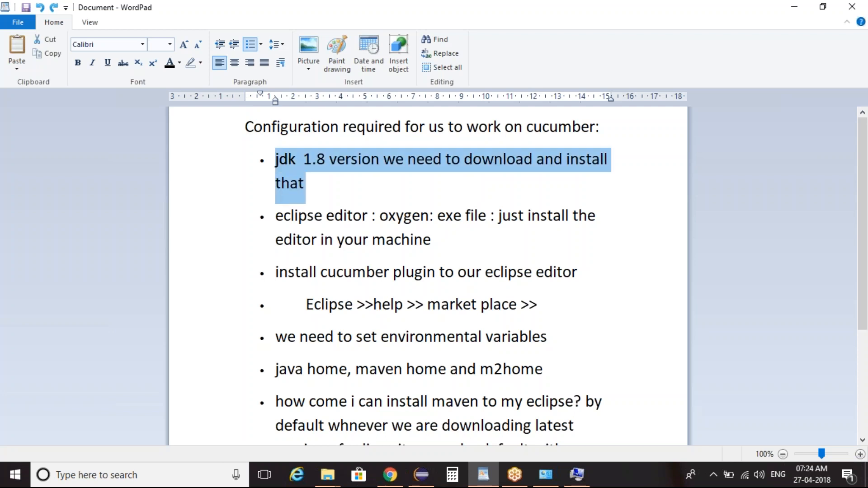
key(shift+Down)
key(shift+Down)
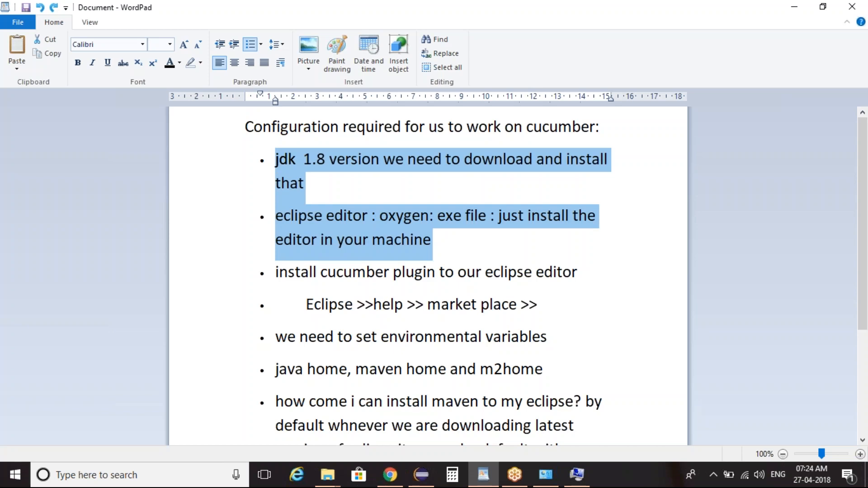
Step: Review the notes down to the Maven items, selecting the bullets about unzipping the Maven folder and copying its location
key(Down)
key(Down)
key(Down)
key(Down)
key(Down)
key(Down)
key(Down)
key(Down)
key(Down)
key(Down)
key(Down)
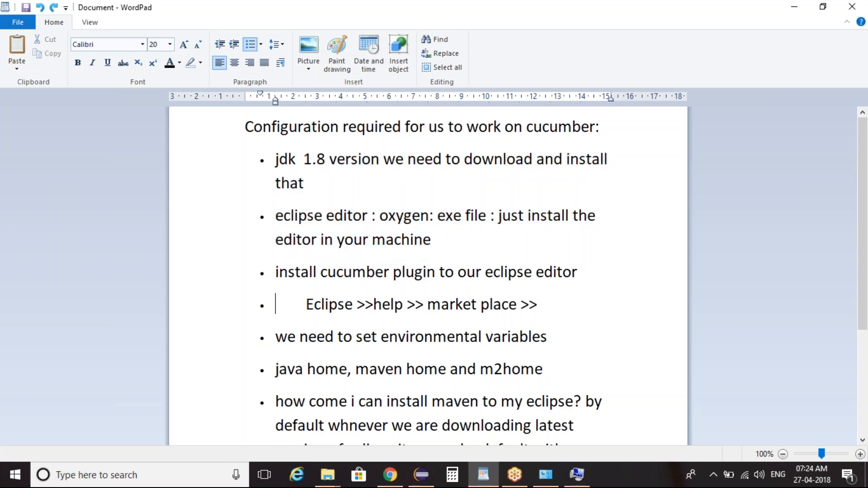
key(Up)
key(Up)
key(Up)
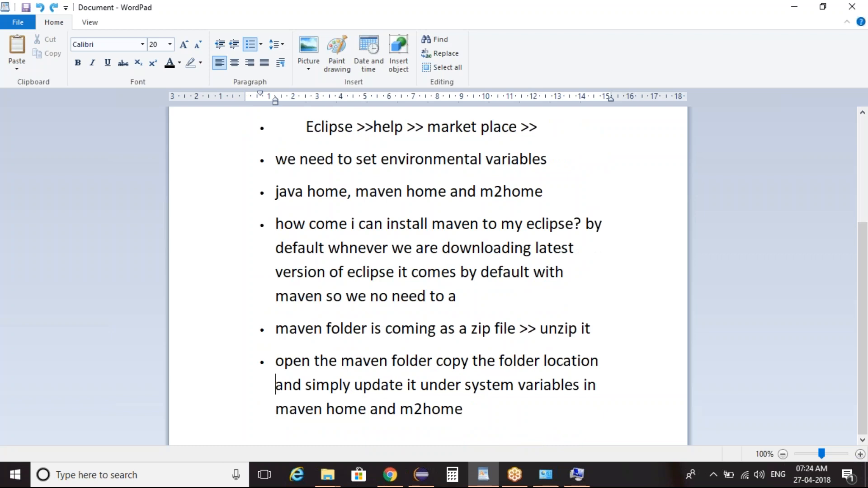
key(shift+Down)
key(shift+Down)
key(shift+Down)
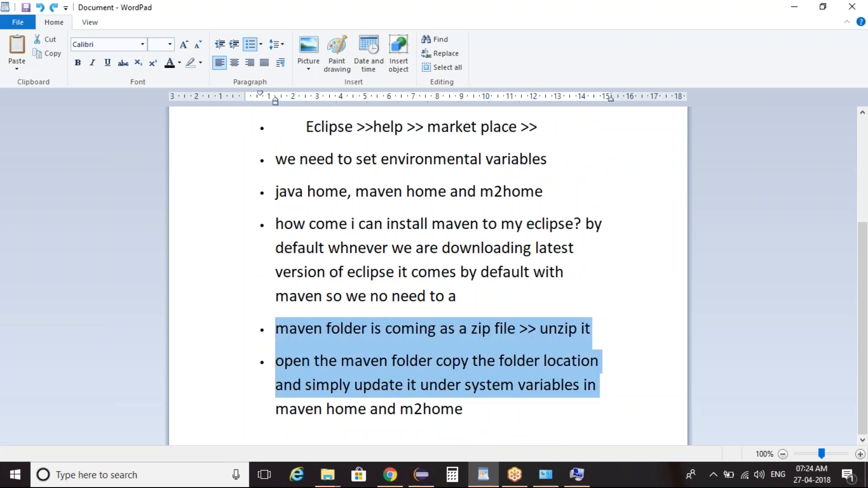
key(Down)
key(Up)
key(Up)
key(Up)
key(Up)
key(Up)
key(Up)
key(Up)
key(Up)
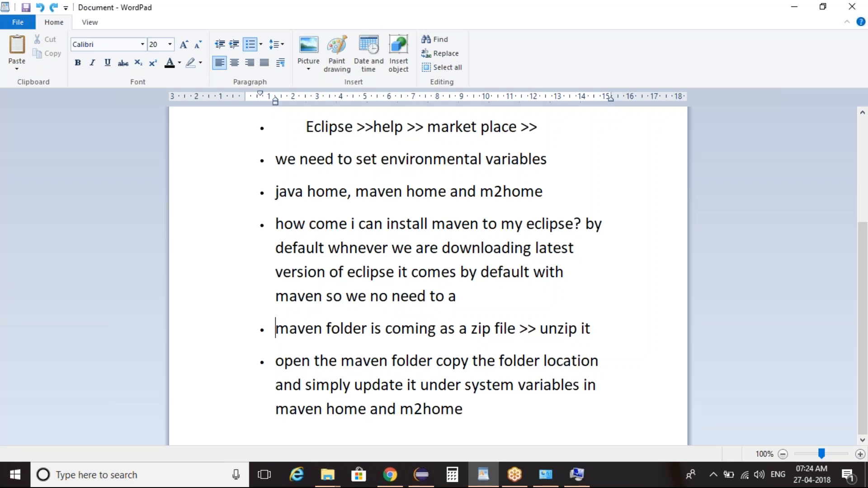
Step: Make the word "cucumber" in the plugin installation bullet bold and highlight it in yellow
key(Up)
key(Up)
key(Up)
key(Up)
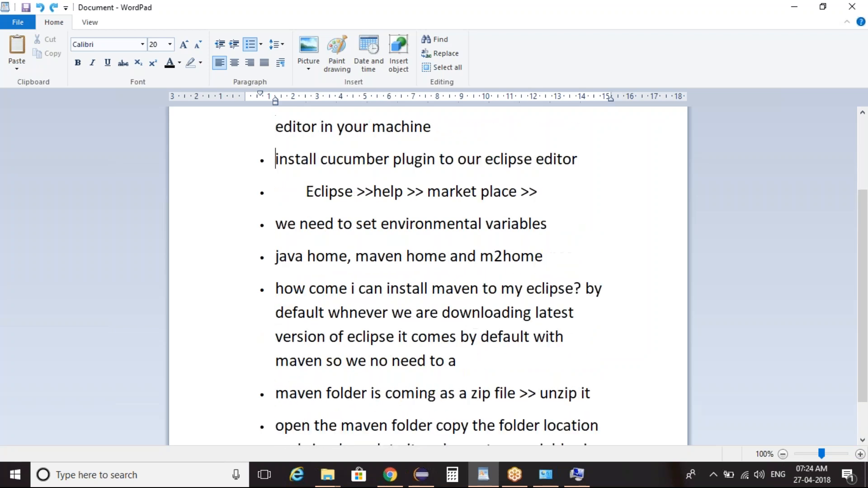
double_click(350, 162)
key(ctrl+b)
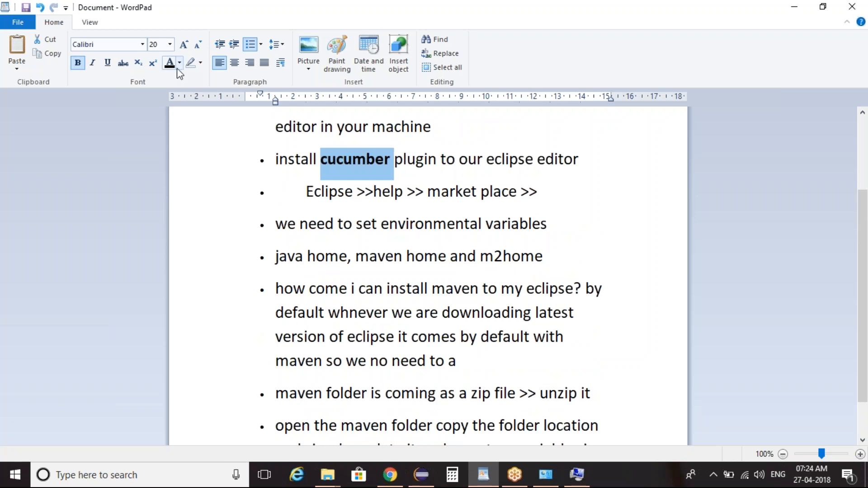
click(201, 63)
click(193, 83)
click(456, 191)
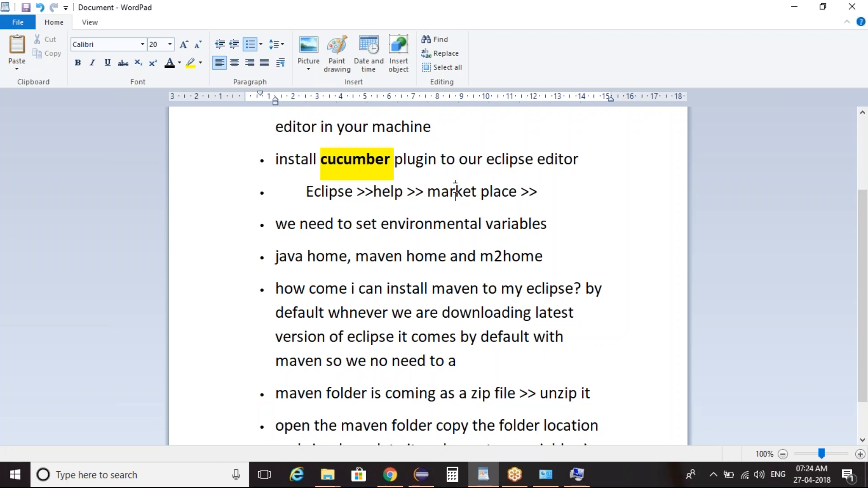
Step: Select the cucumber plugin bullet together with the Eclipse >>help >> market place bullet for review
key(End)
key(shift+Up)
key(shift+Home)
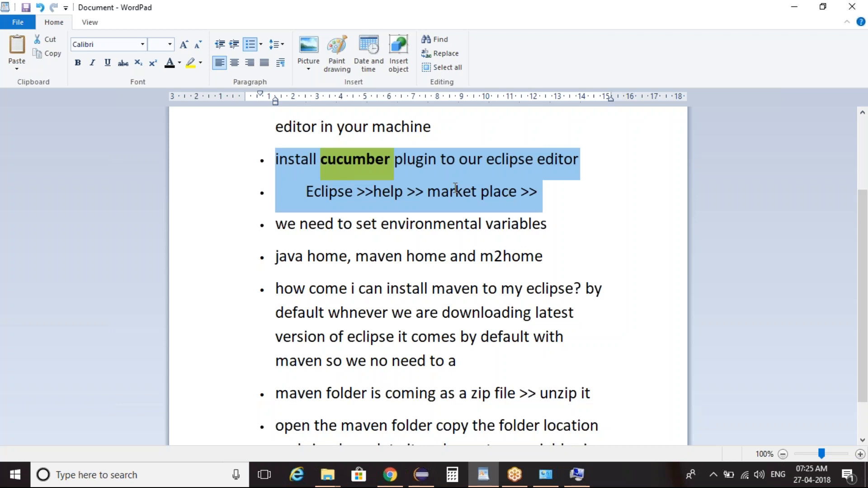
Step: Highlight the heading "Configuration required for us to work on cucumber:" in yellow
key(Up)
key(Up)
key(Up)
key(Up)
key(Up)
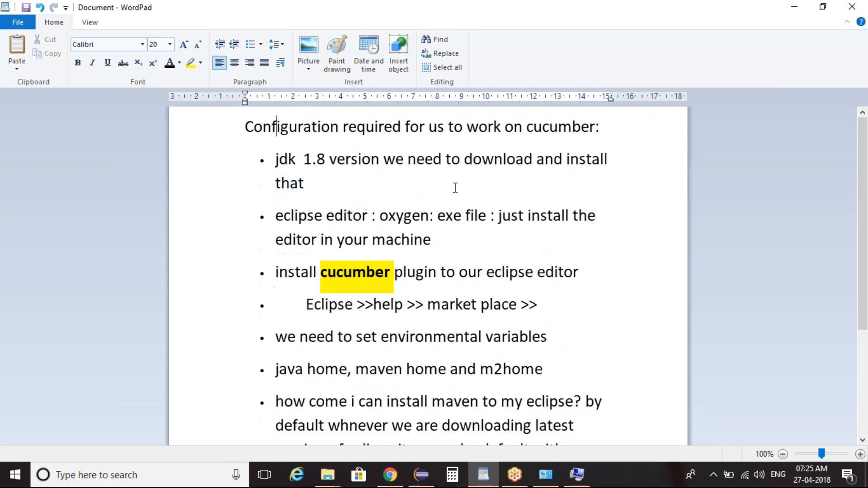
key(End)
key(shift+Home)
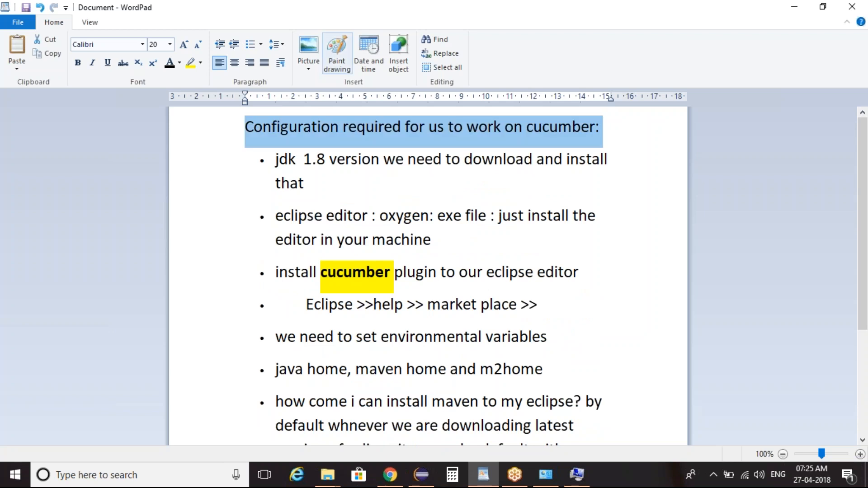
click(190, 63)
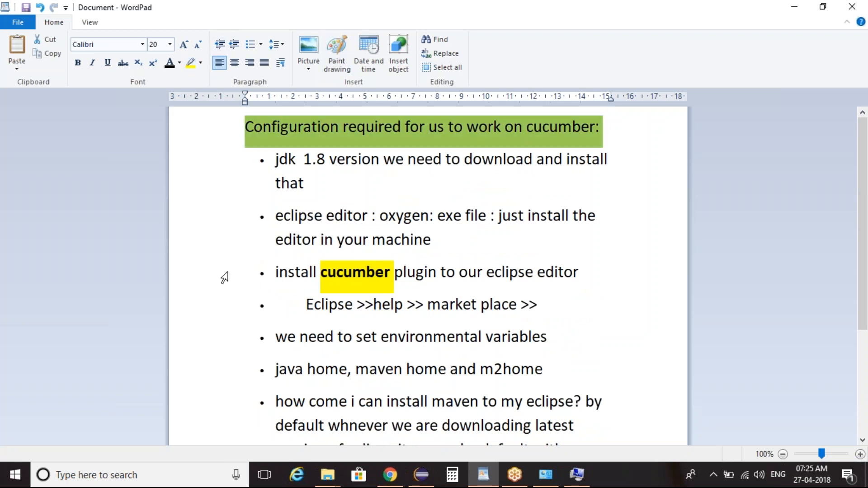
Step: Review the bullets from jdk 1.8 and the eclipse editor down to the Maven installation note by selecting through them
key(Left)
key(Down)
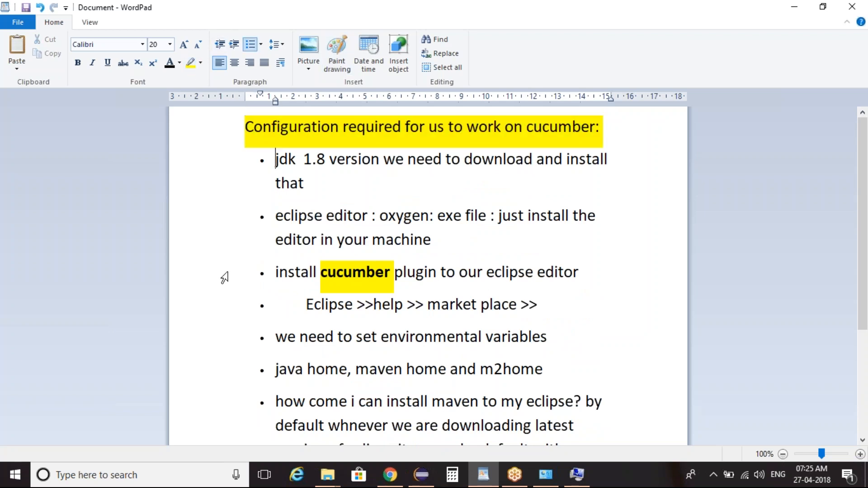
key(ctrl+shift+Down)
key(ctrl+shift+Down)
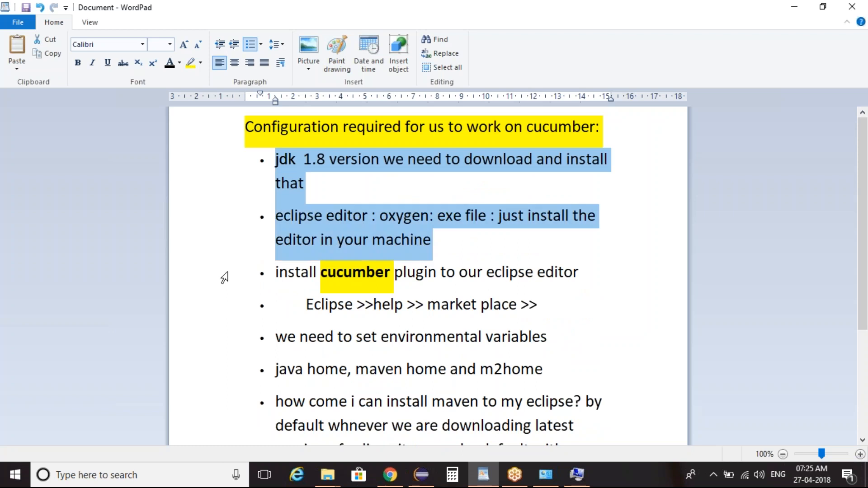
key(ctrl+shift+Down)
key(ctrl+shift+Down)
key(Down)
key(Down)
key(Down)
key(Down)
key(Down)
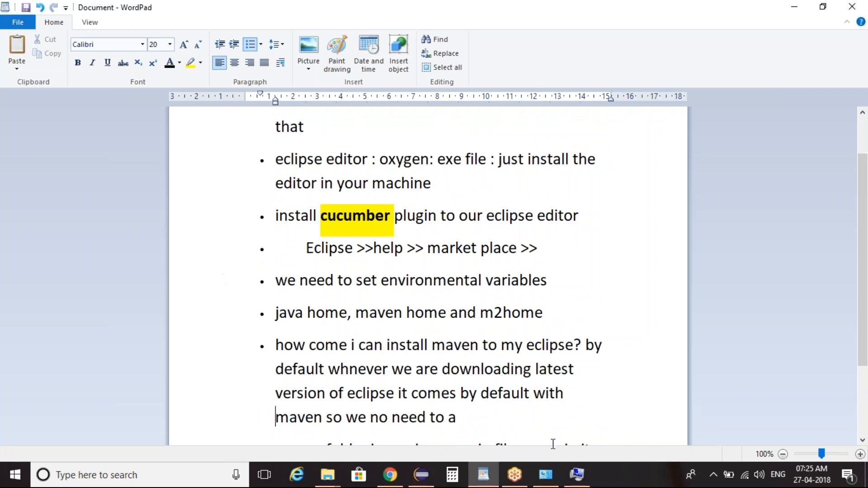
Step: Close the Path editor, Environment Variables and System Properties dialogs, and return to the start of the WordPad notes
click(583, 474)
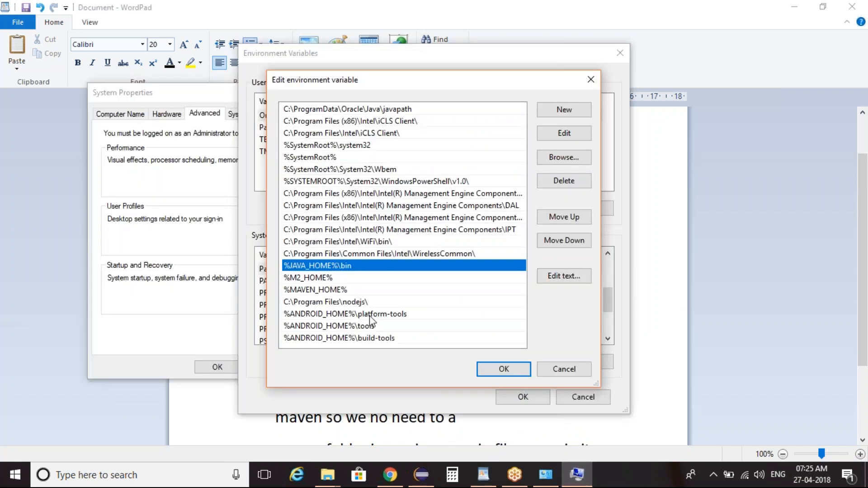
click(482, 368)
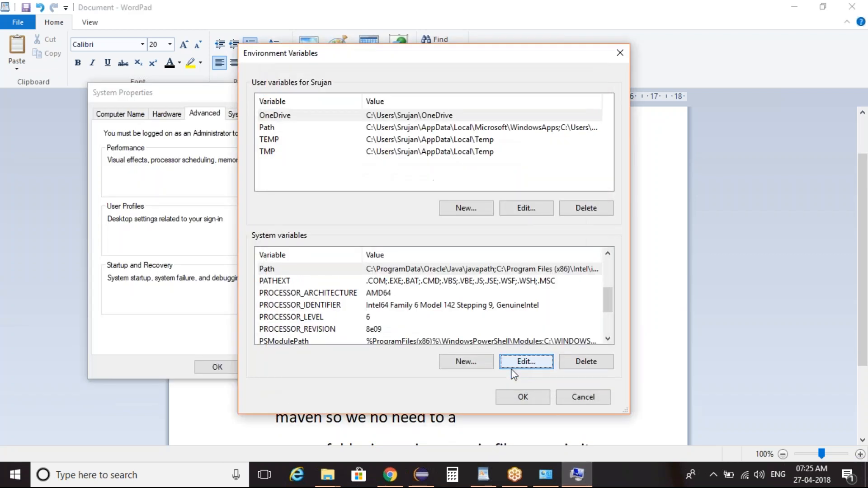
click(588, 399)
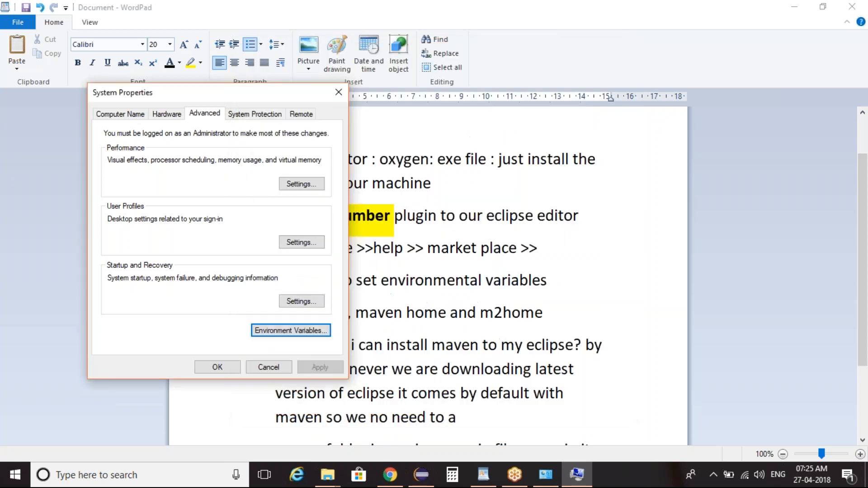
click(286, 368)
key(Up)
key(ctrl+Home)
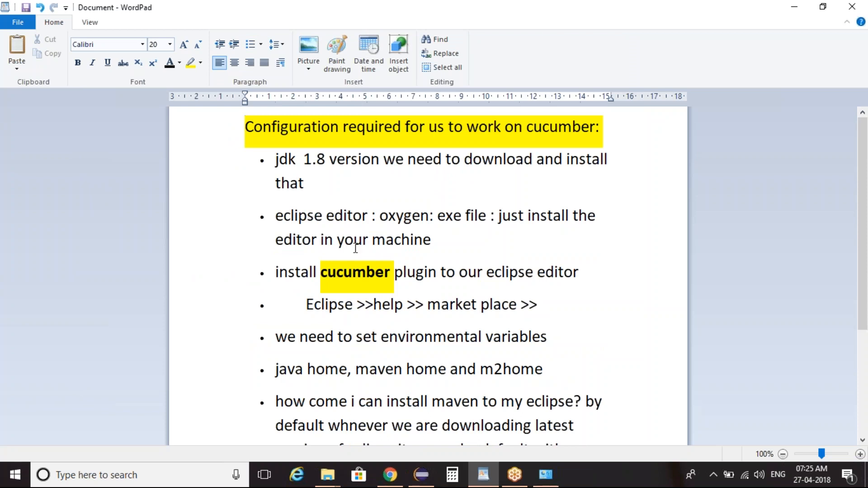
click(557, 42)
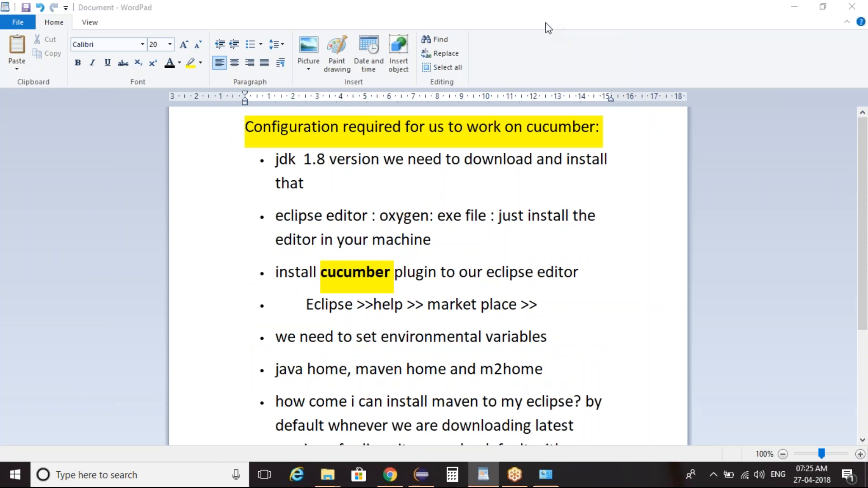
click(558, 17)
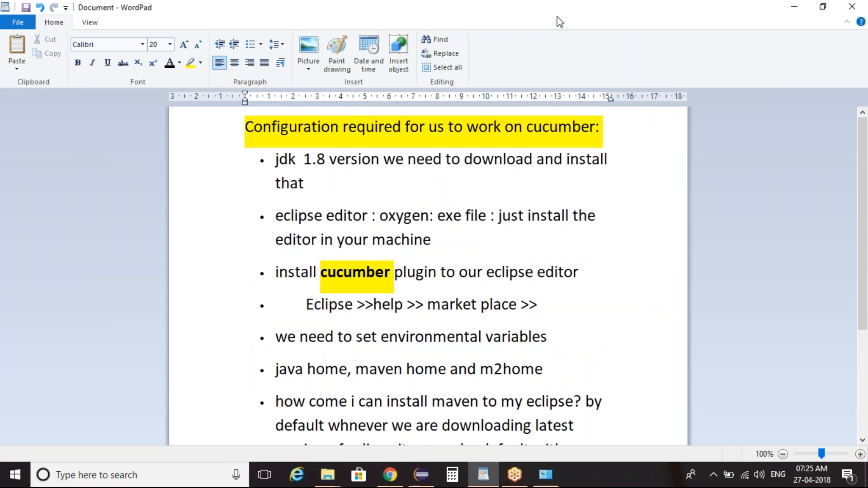